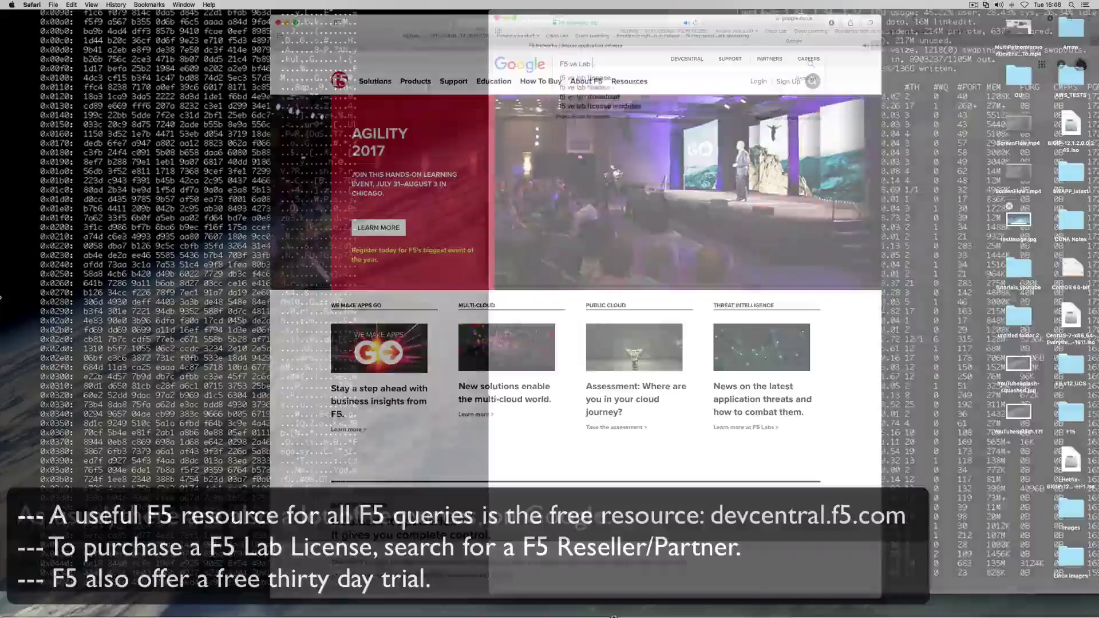
Search Google for 'F5 ve Lab license' and open the DevCentral lab license article
{"action": "type", "text": "license"}
{"action": "key", "text": "Return"}
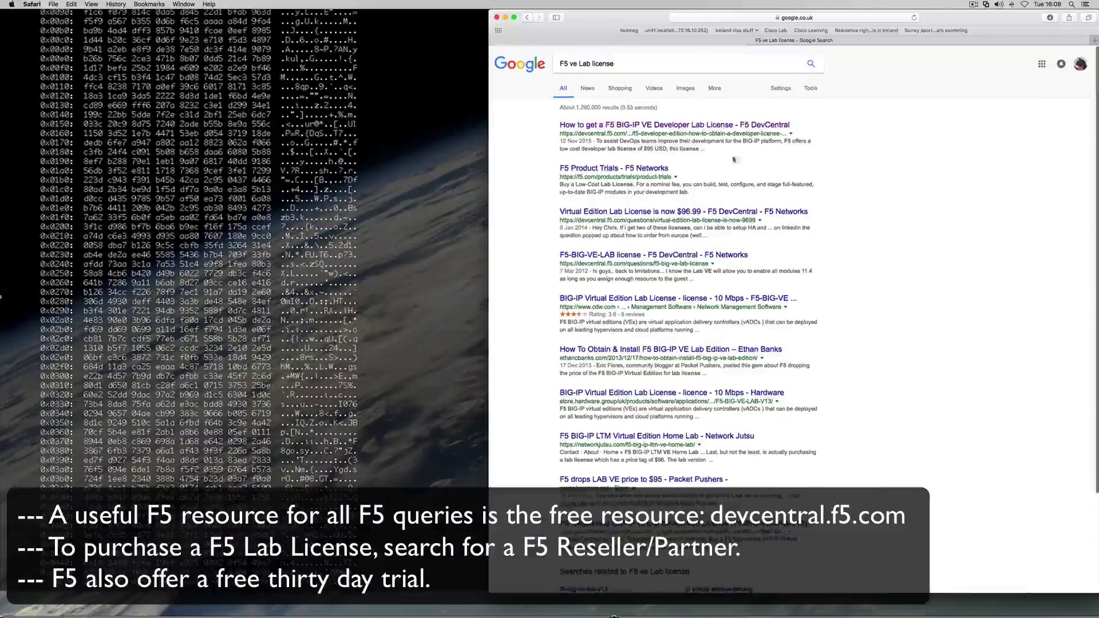
{"action": "left_click", "coordinate": [659, 125]}
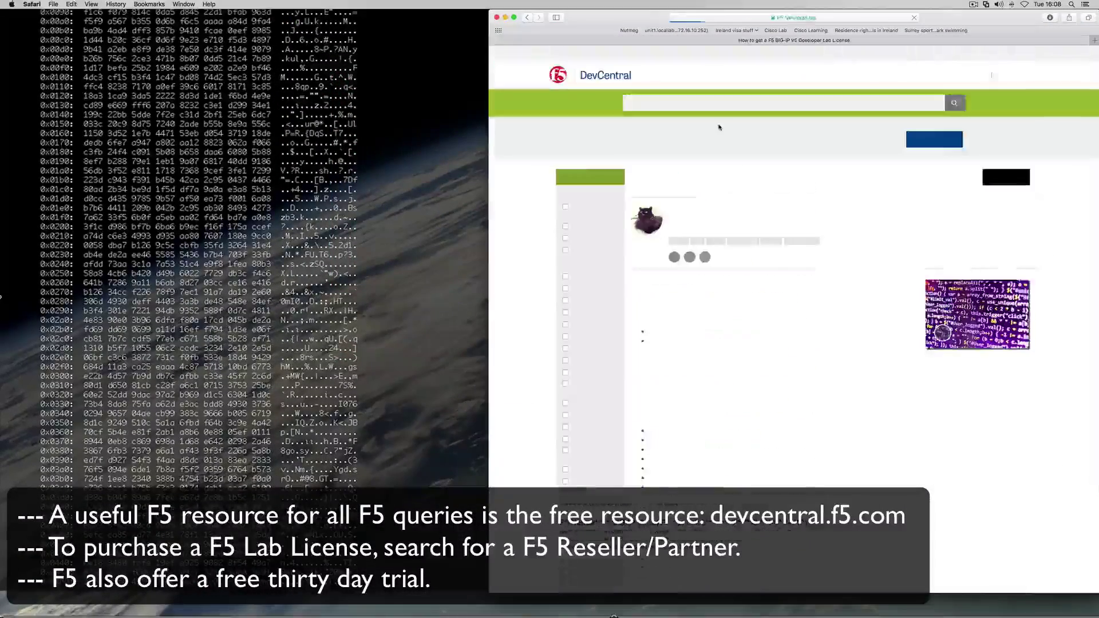
{"action": "scroll", "coordinate": [834, 276], "scroll_direction": "down", "scroll_amount": 5}
{"action": "scroll", "coordinate": [835, 276], "scroll_direction": "up", "scroll_amount": 5}
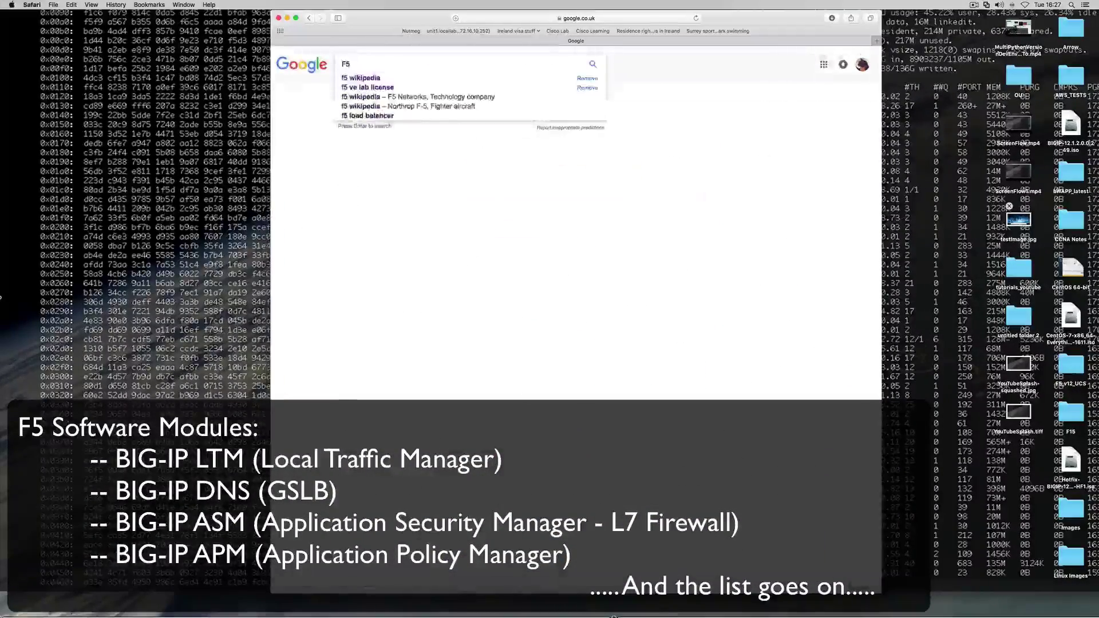
Read the F5 Networks and Application delivery network Wikipedia articles, then search 'full proxy device'
{"action": "type", "text": "eo"}
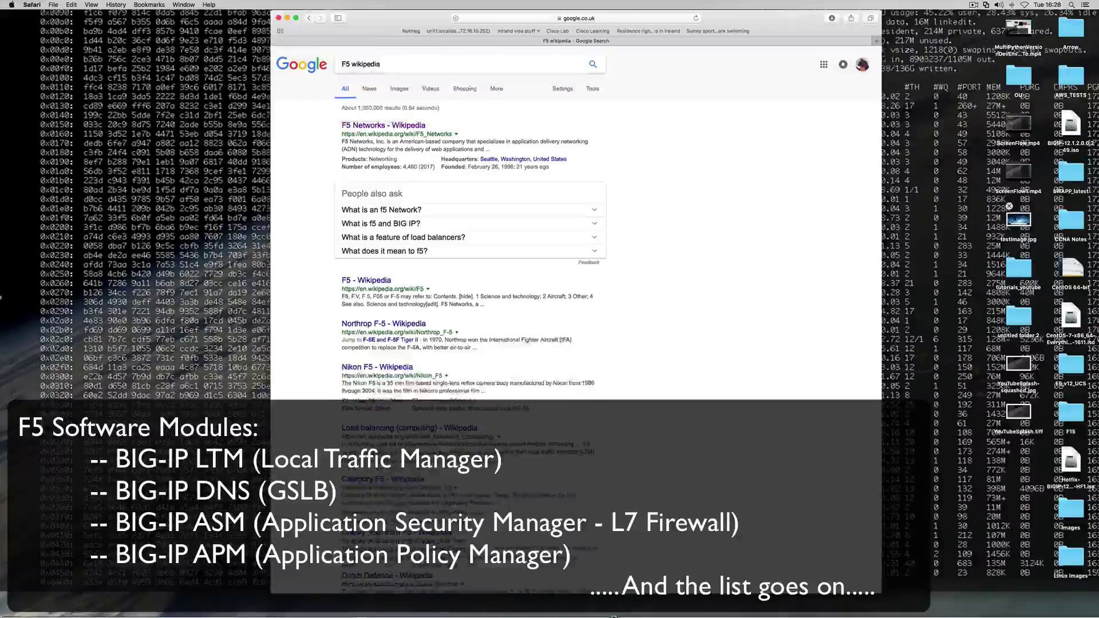
{"action": "left_click", "coordinate": [383, 125]}
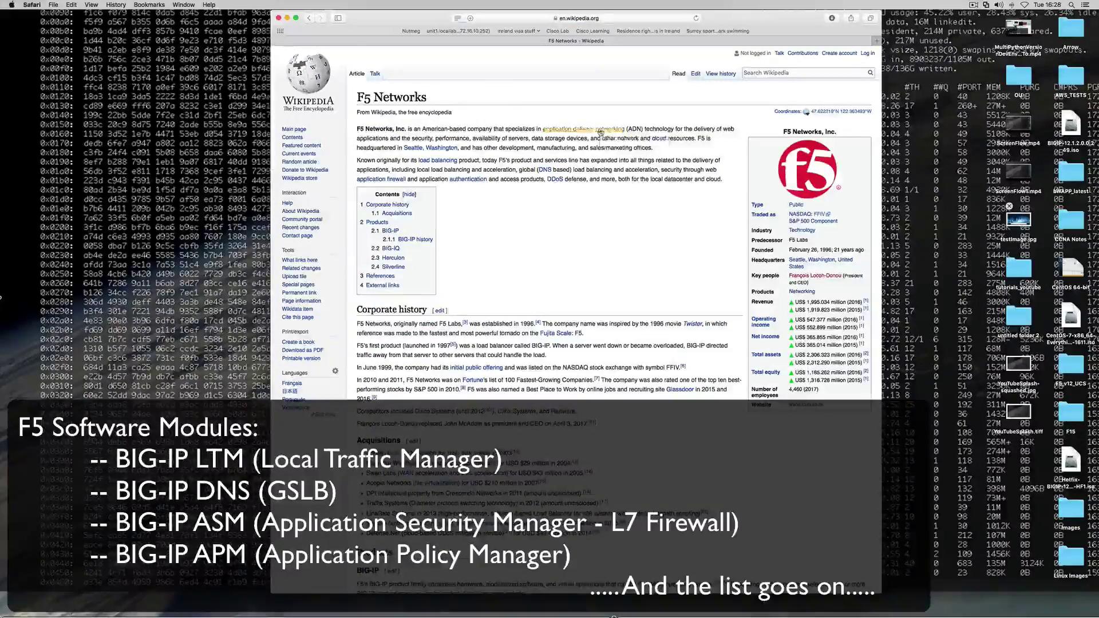
{"action": "left_click", "coordinate": [600, 131]}
{"action": "type", "text": "proxy device"}
{"action": "key", "text": "Return"}
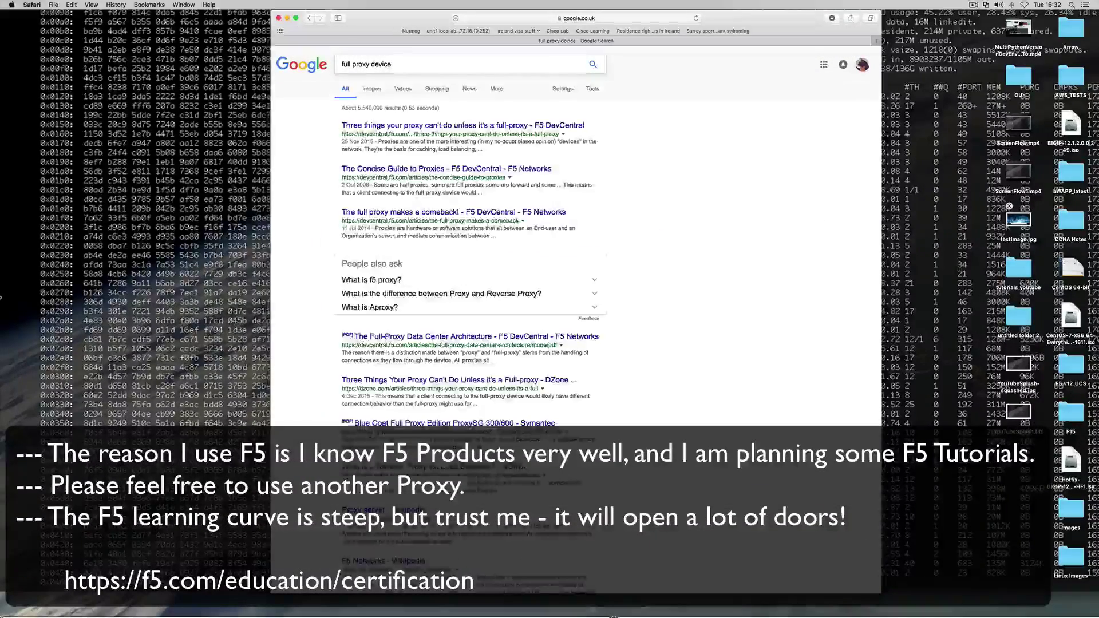
Open the DevCentral article 'The Concise Guide to Proxies' from the results
{"action": "left_click", "coordinate": [486, 169]}
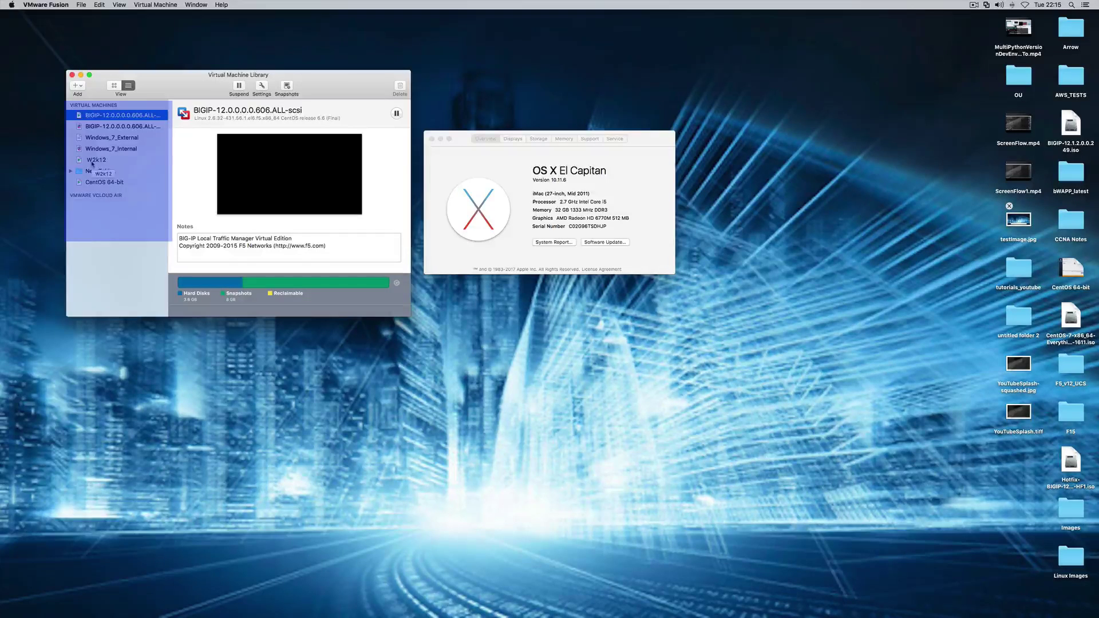
Select the W2k12 and then the BIG-IP machines in the Virtual Machine Library
{"action": "left_click", "coordinate": [93, 162]}
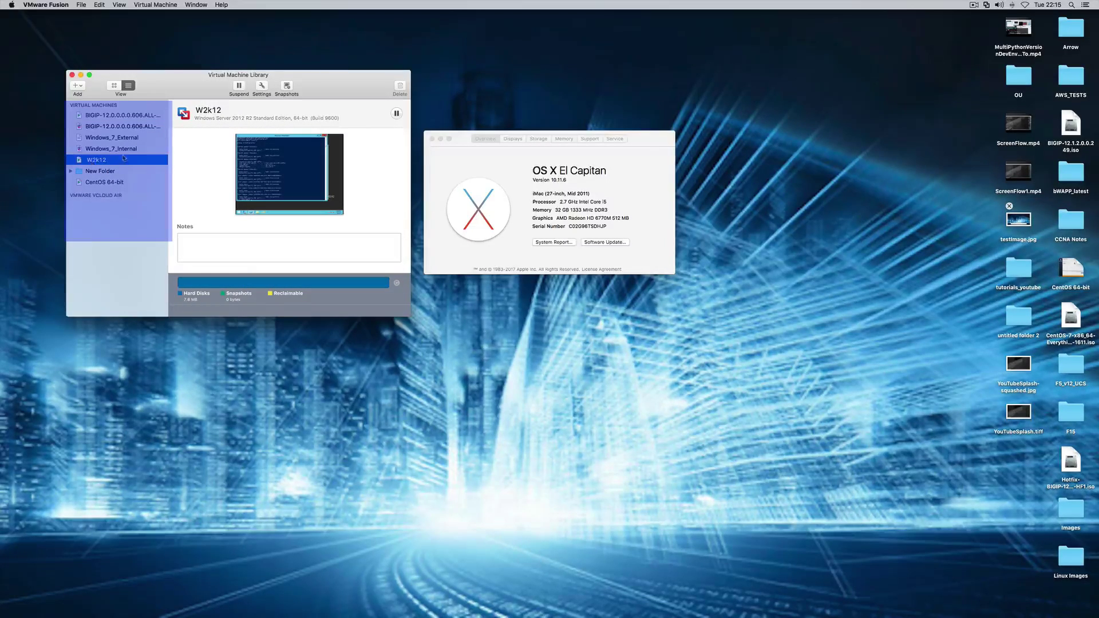
{"action": "left_click", "coordinate": [127, 116]}
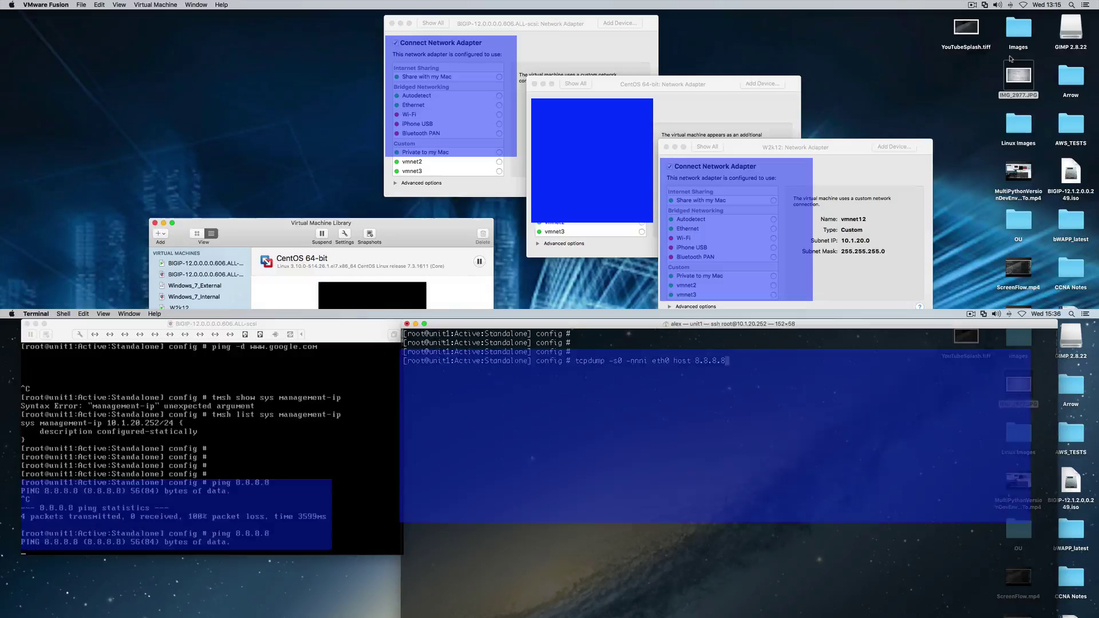
Run tcpdump on eth0 for host 8.8.8.8, then list the Linux interfaces with ifconfig
{"action": "key", "text": "Return"}
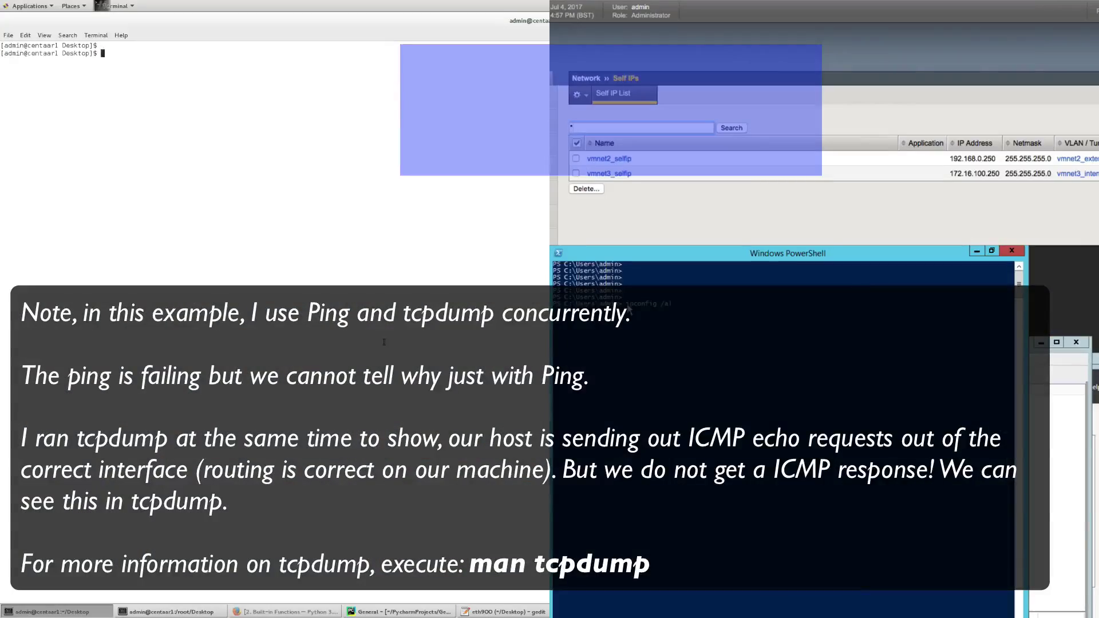
{"action": "type", "text": "ifconfig"}
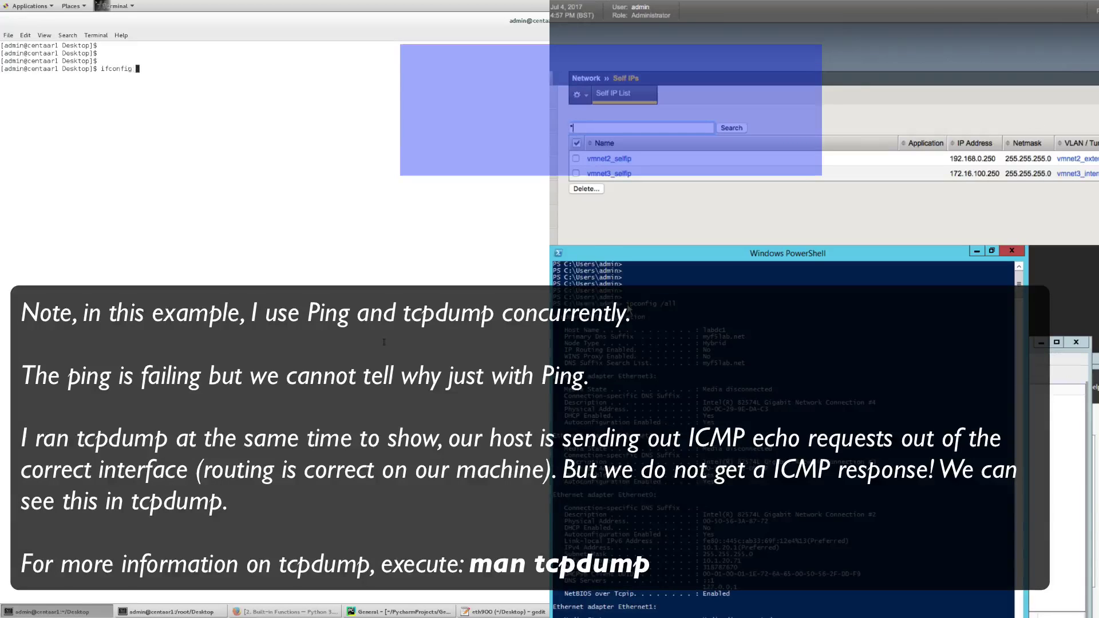
{"action": "key", "text": "Return"}
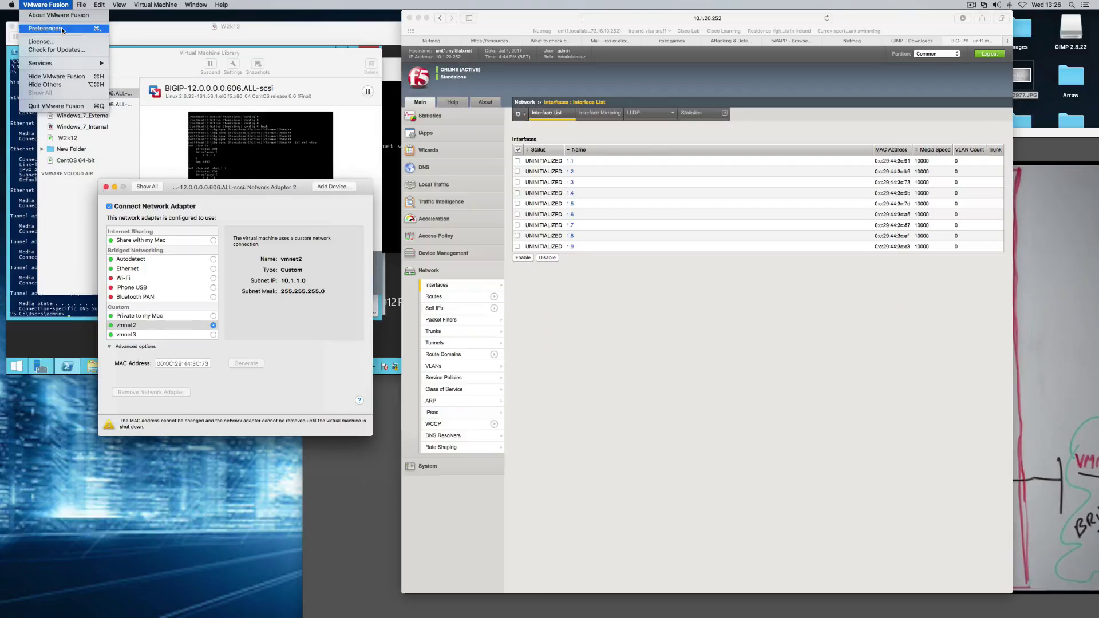
Open the Network preferences and unlock them with the administrator password
{"action": "left_click", "coordinate": [45, 29]}
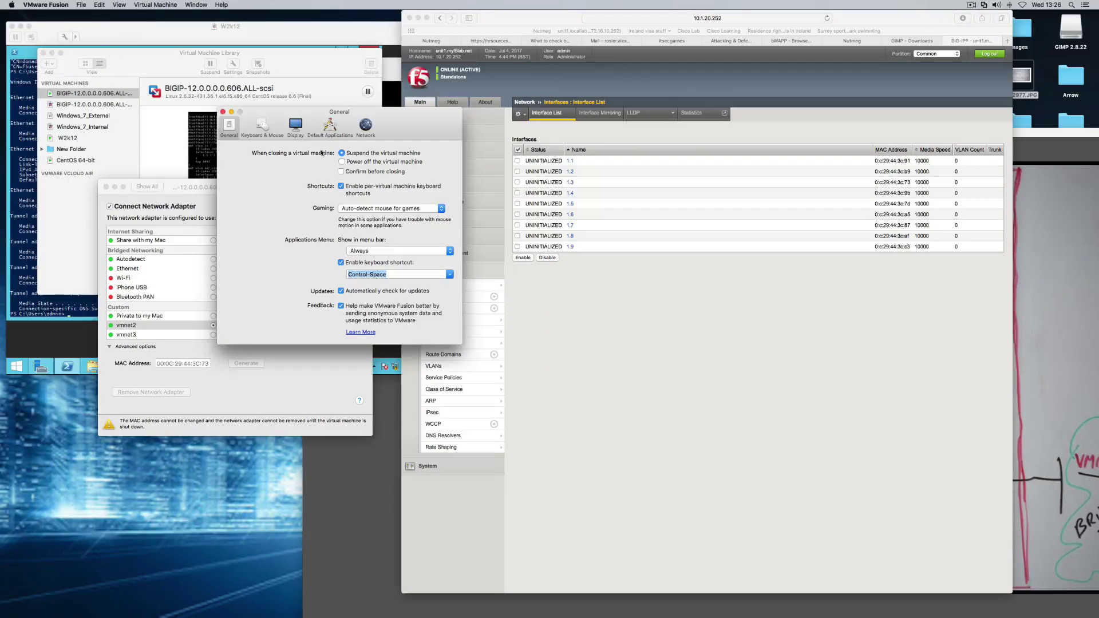
{"action": "left_click", "coordinate": [369, 129]}
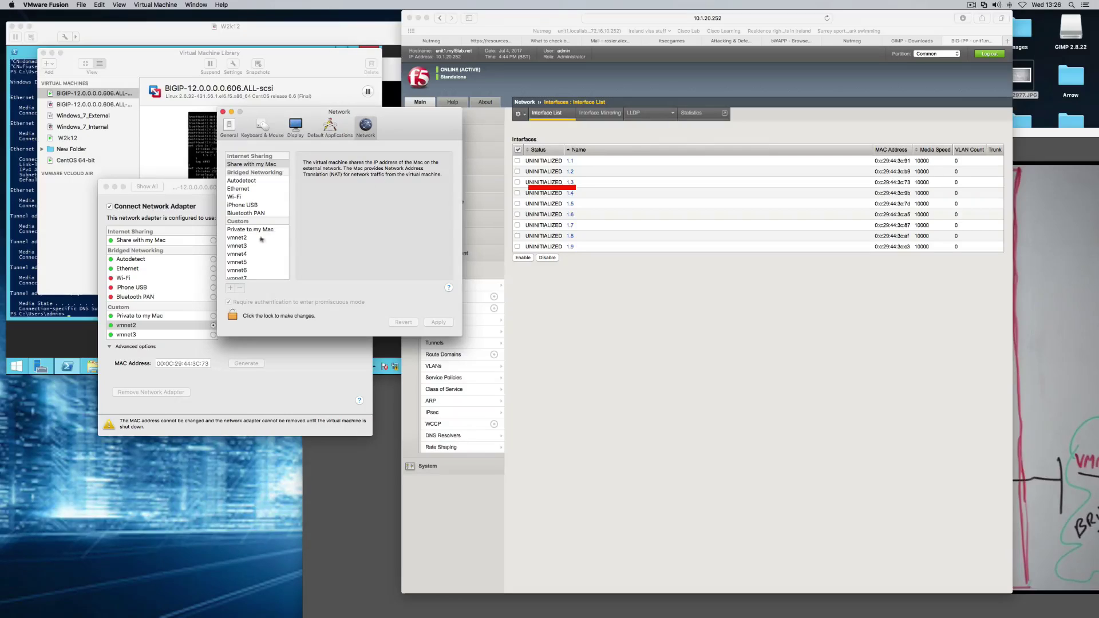
{"action": "left_click", "coordinate": [233, 315]}
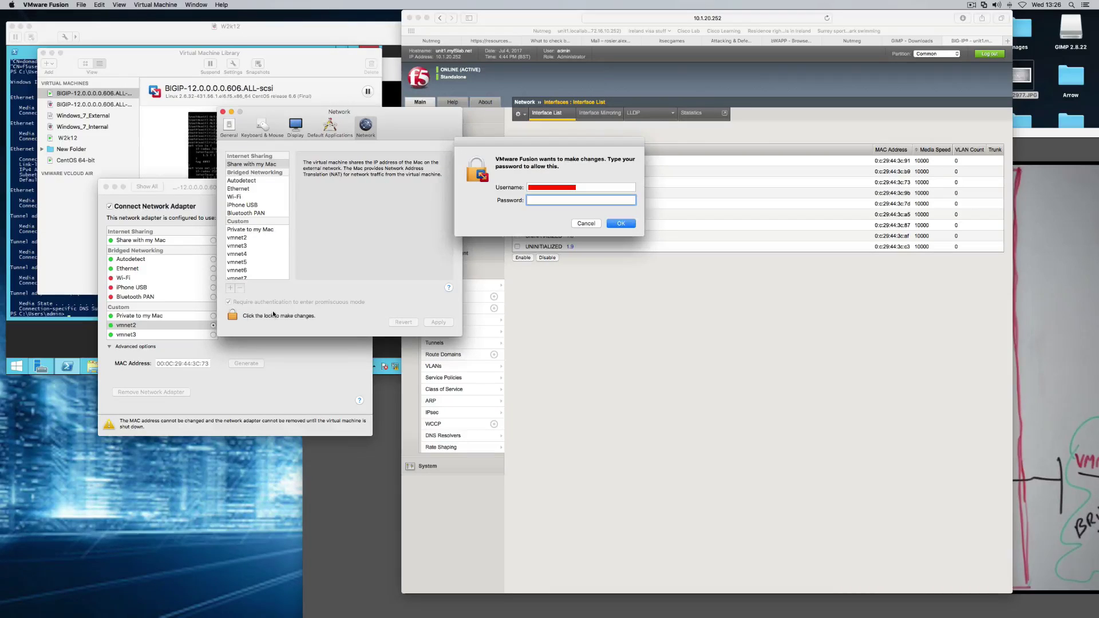
{"action": "type", "text": "•••••••"}
{"action": "key", "text": "Return"}
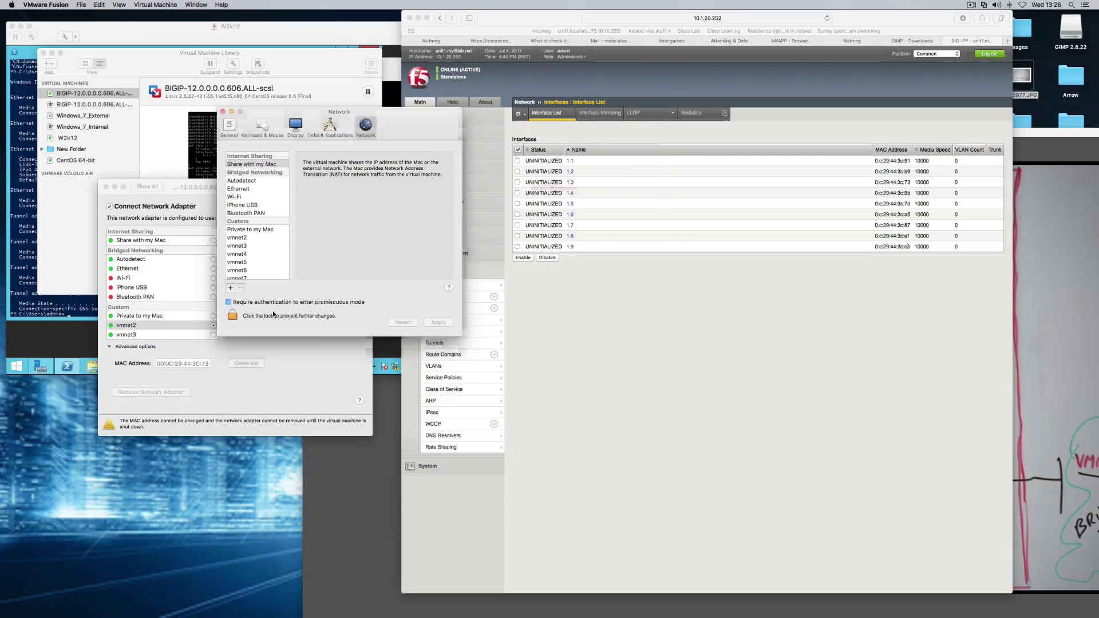
Select vmnet2 and clear its subnet IP to enter 192.168.0.0
{"action": "left_click", "coordinate": [251, 237]}
{"action": "key", "text": "Tab"}
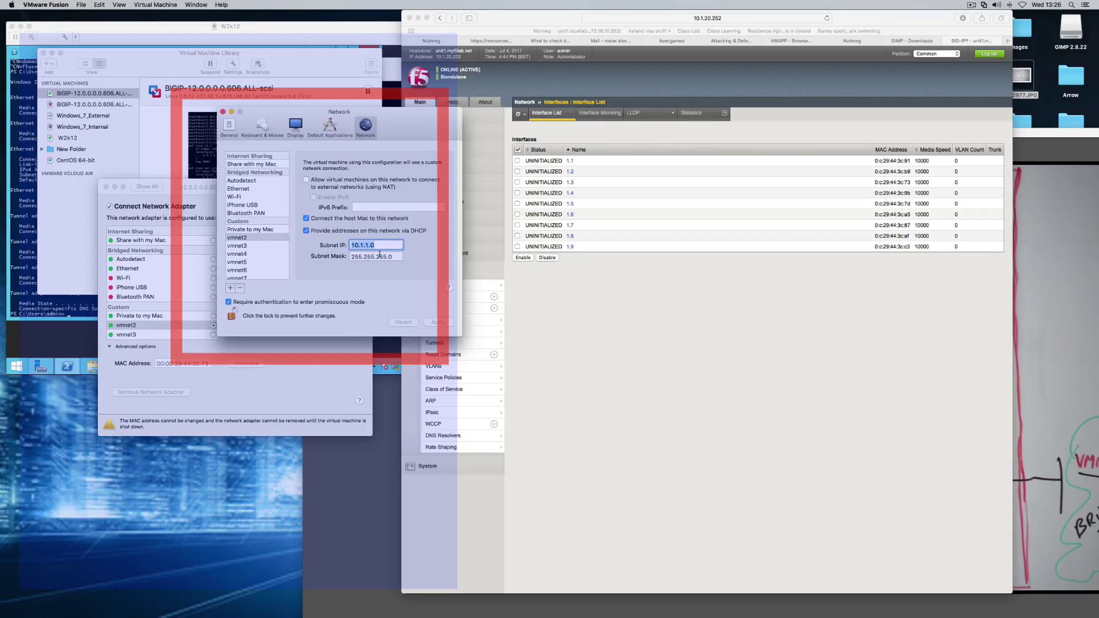
{"action": "key", "text": "BackSpace"}
{"action": "left_click", "coordinate": [971, 5]}
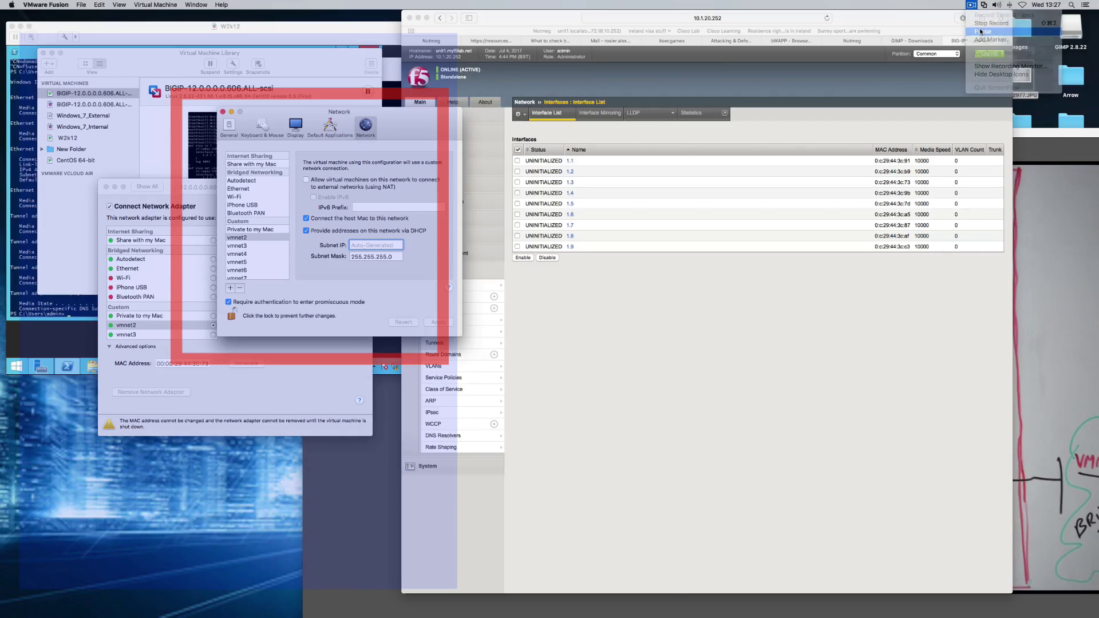
{"action": "left_click", "coordinate": [981, 31]}
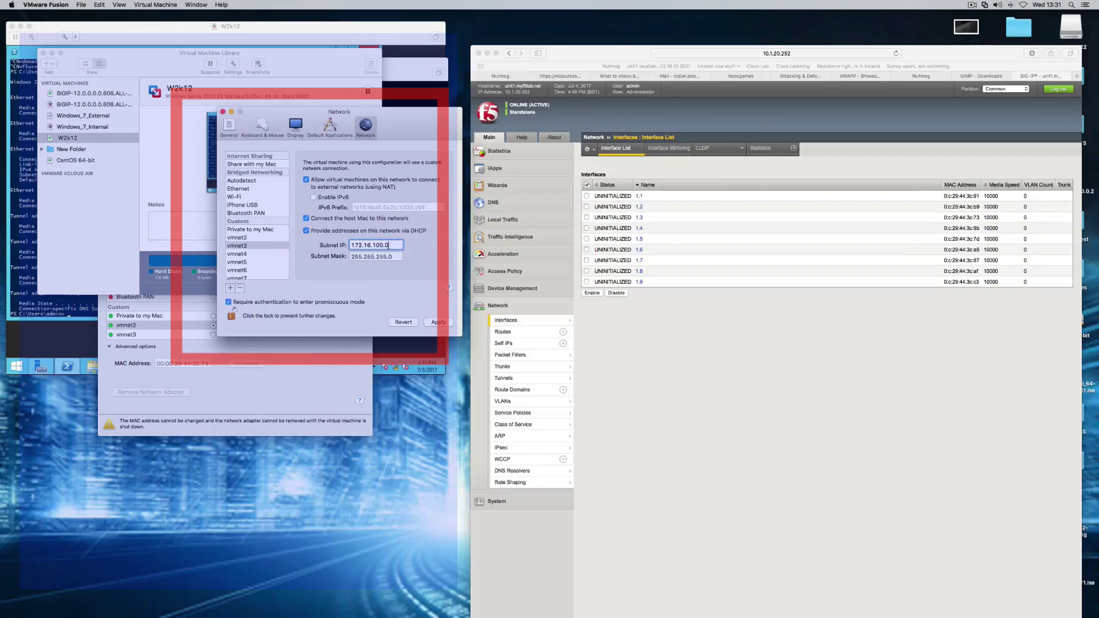
Apply the vmnet3 subnet, lock the network preferences, and run ifconfig vmnet2
{"action": "left_click_drag", "start_coordinate": [377, 245], "coordinate": [348, 245]}
{"action": "left_click", "coordinate": [438, 322]}
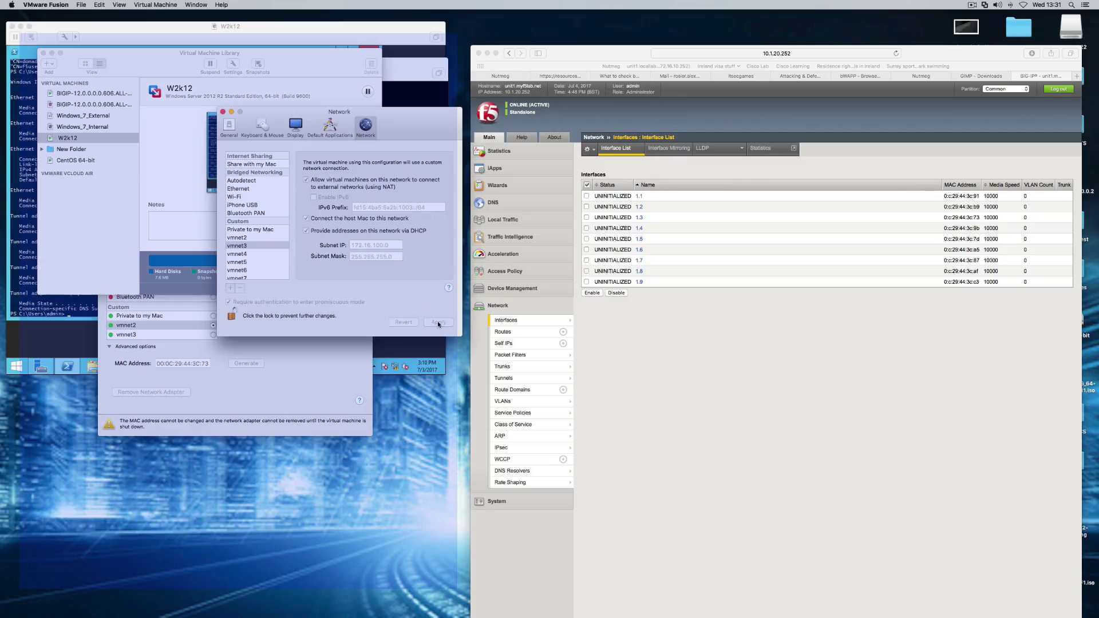
{"action": "left_click", "coordinate": [232, 315]}
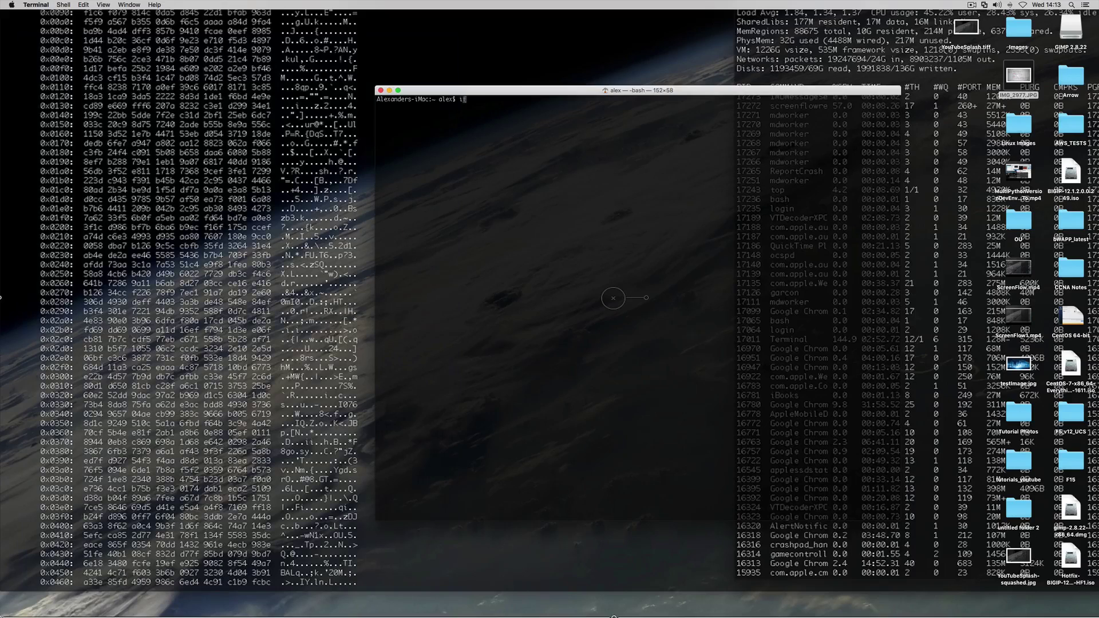
{"action": "type", "text": "ifconfig vmnet2"}
{"action": "key", "text": "Return"}
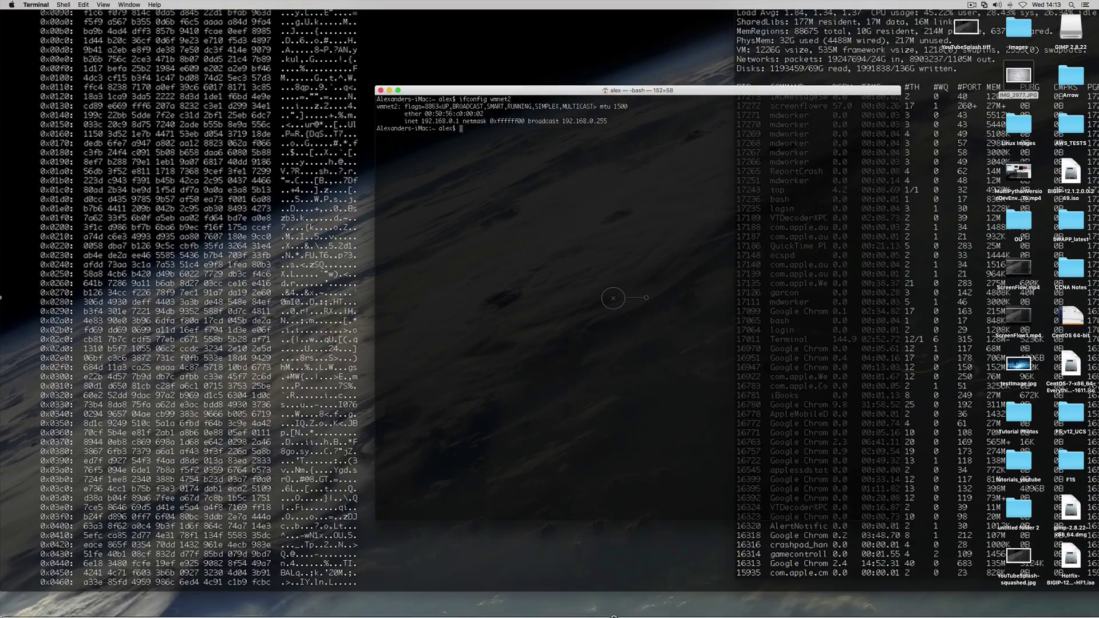
Check the host's vmnet2 (192.168.0.1) and vmnet3 (172.16.100.1) interfaces with ifconfig
{"action": "key", "text": "Return"}
{"action": "key", "text": "Return"}
{"action": "key", "text": "Return"}
{"action": "key", "text": "Return"}
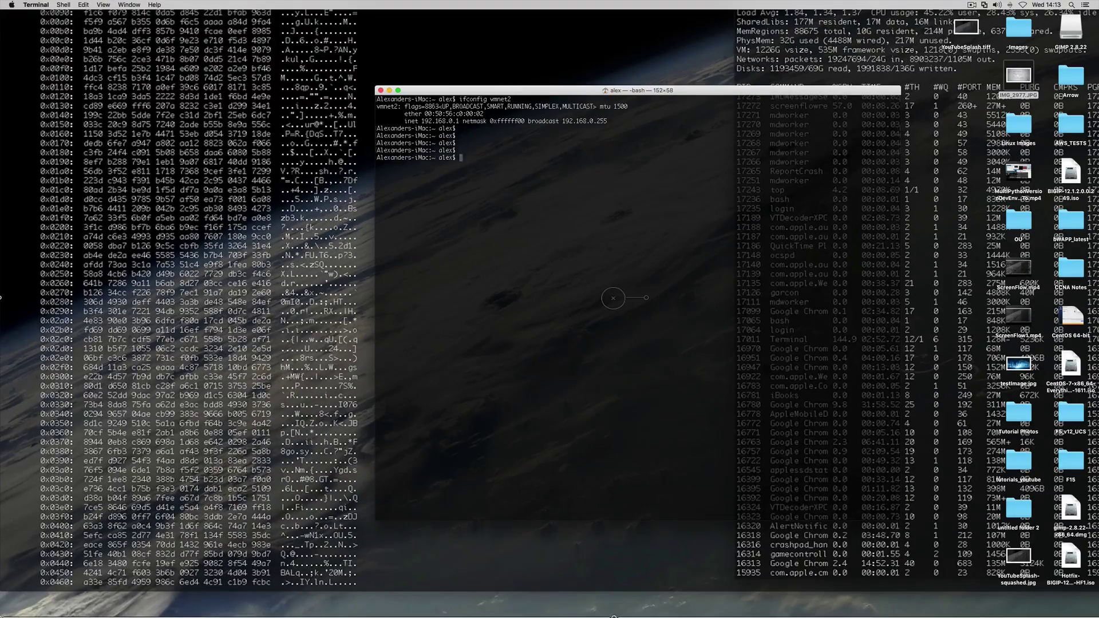
{"action": "type", "text": "ifconfig vmnet2"}
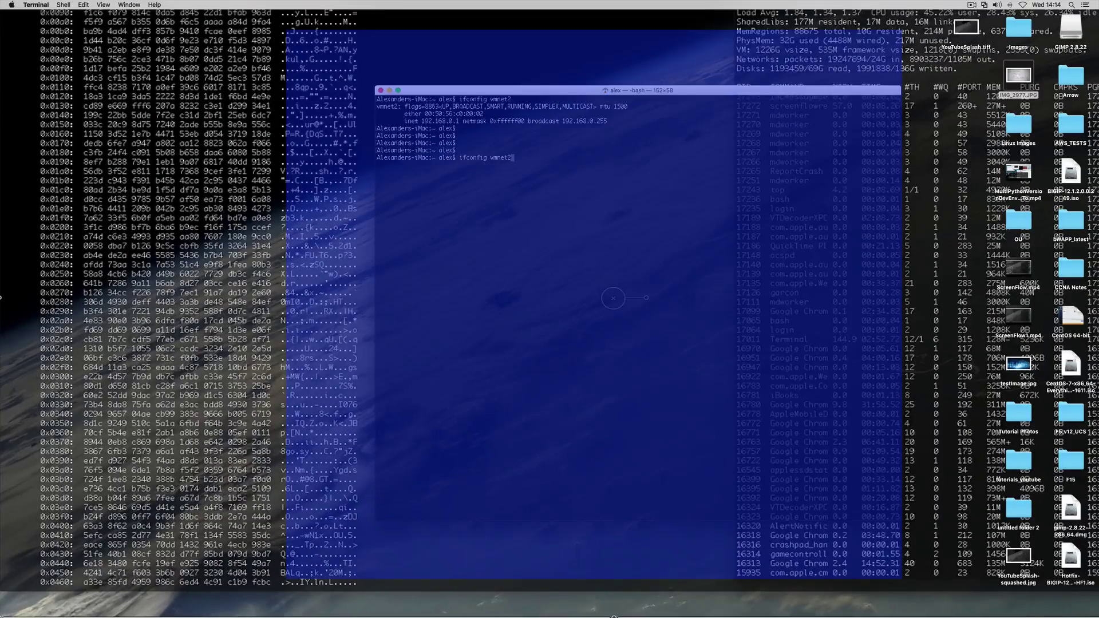
{"action": "key", "text": "Return"}
{"action": "key", "text": "Return"}
{"action": "key", "text": "Return"}
{"action": "key", "text": "Return"}
{"action": "key", "text": "Return"}
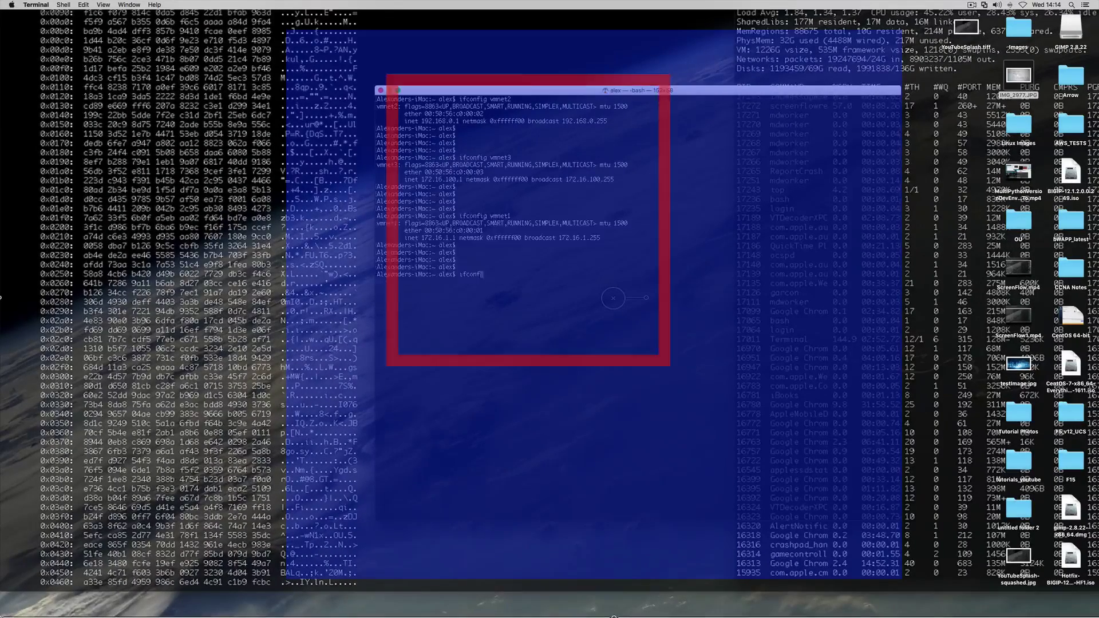
{"action": "type", "text": "ig"}
{"action": "key", "text": "Return"}
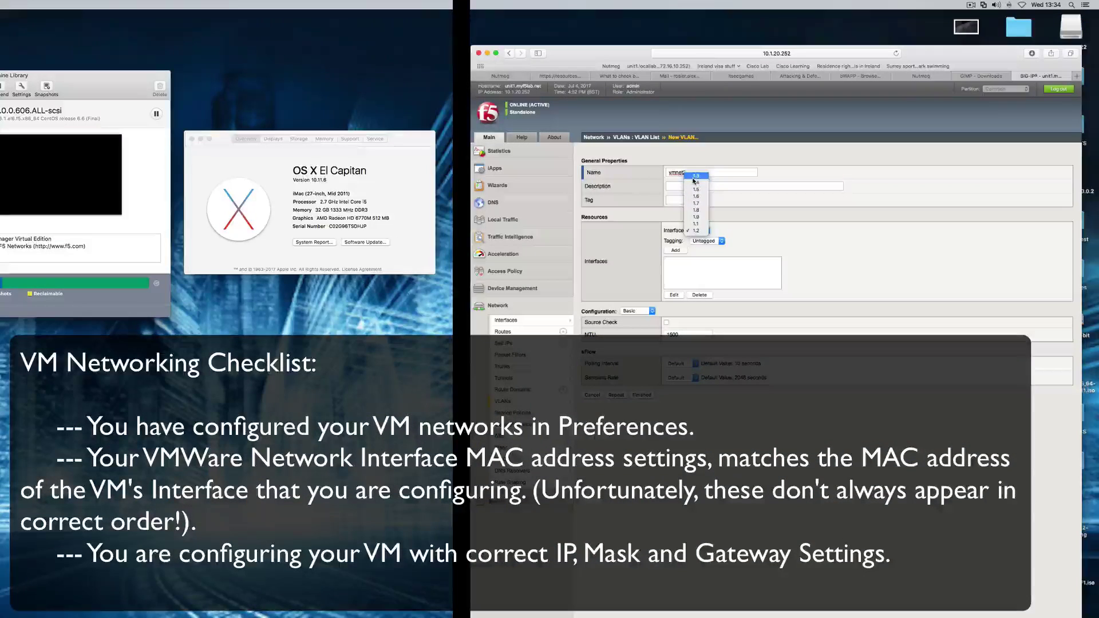
Add interface 1.3 to the vmnet2 VLAN and interface 1.5, untagged, to vmnet3's
{"action": "left_click", "coordinate": [693, 178]}
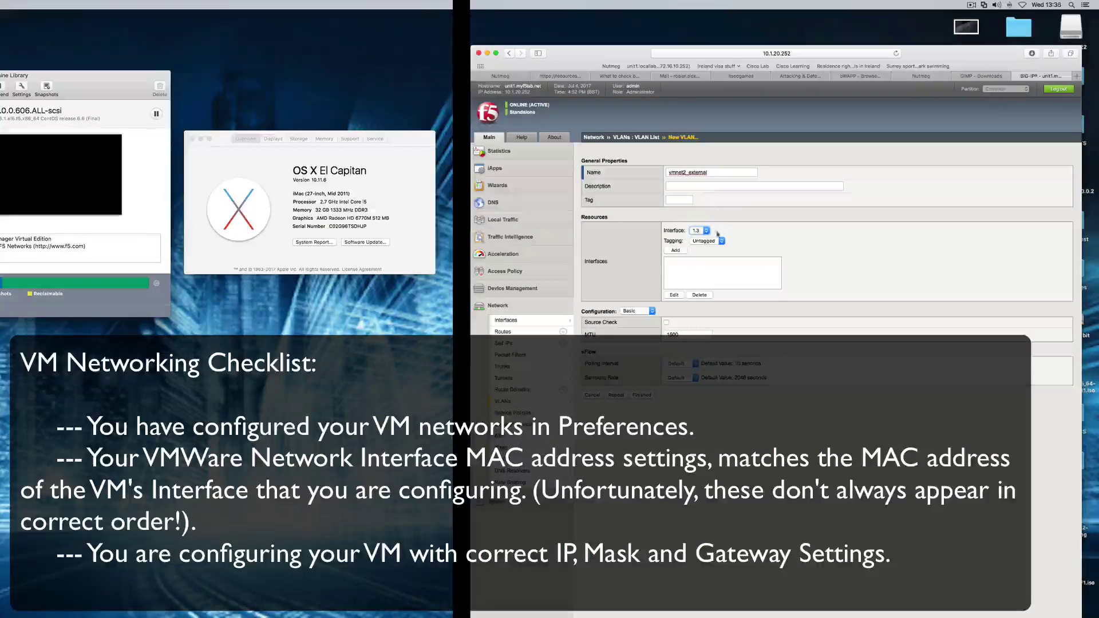
{"action": "left_click", "coordinate": [674, 251]}
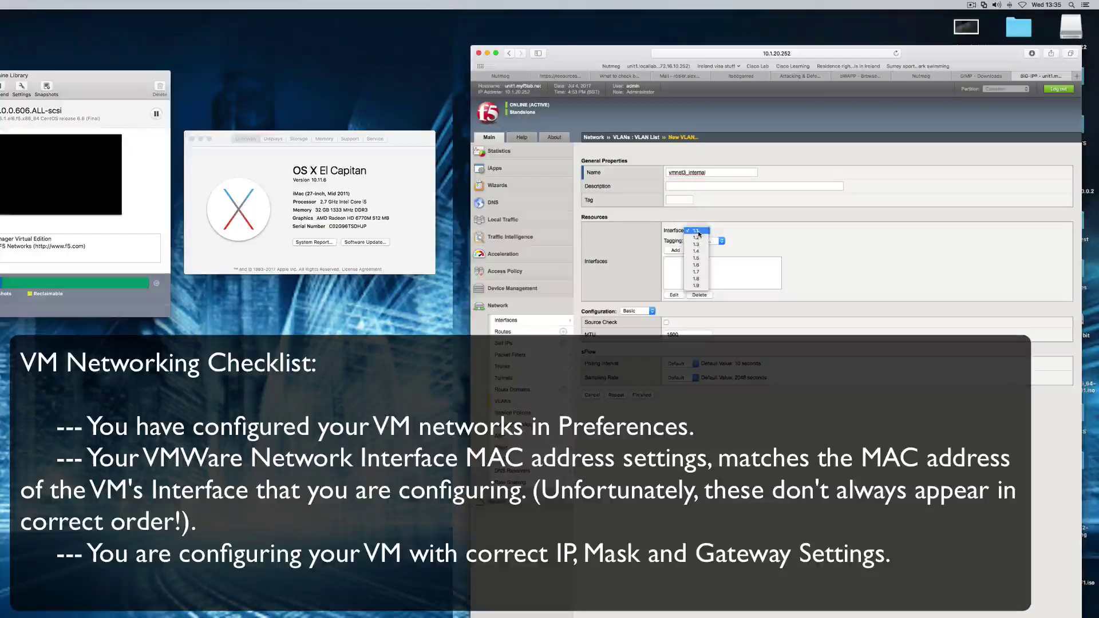
{"action": "left_click", "coordinate": [701, 259]}
{"action": "left_click", "coordinate": [710, 241]}
{"action": "left_click", "coordinate": [710, 255]}
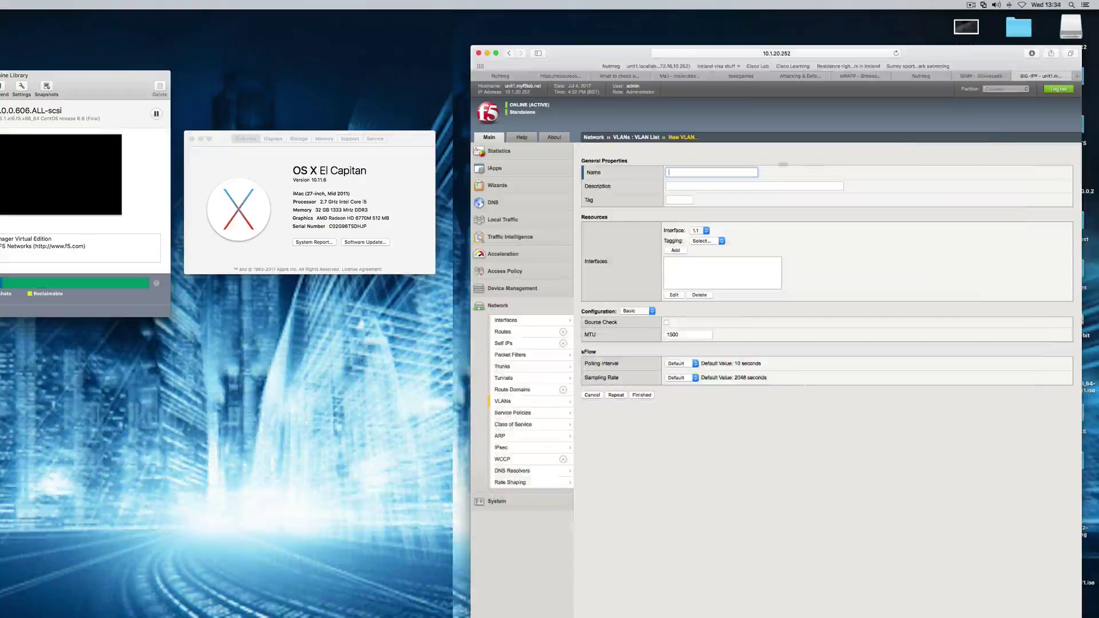
Enter 'vmnet2' and '50' in the fields, then apply the network settings
{"action": "type", "text": "vmnet2"}
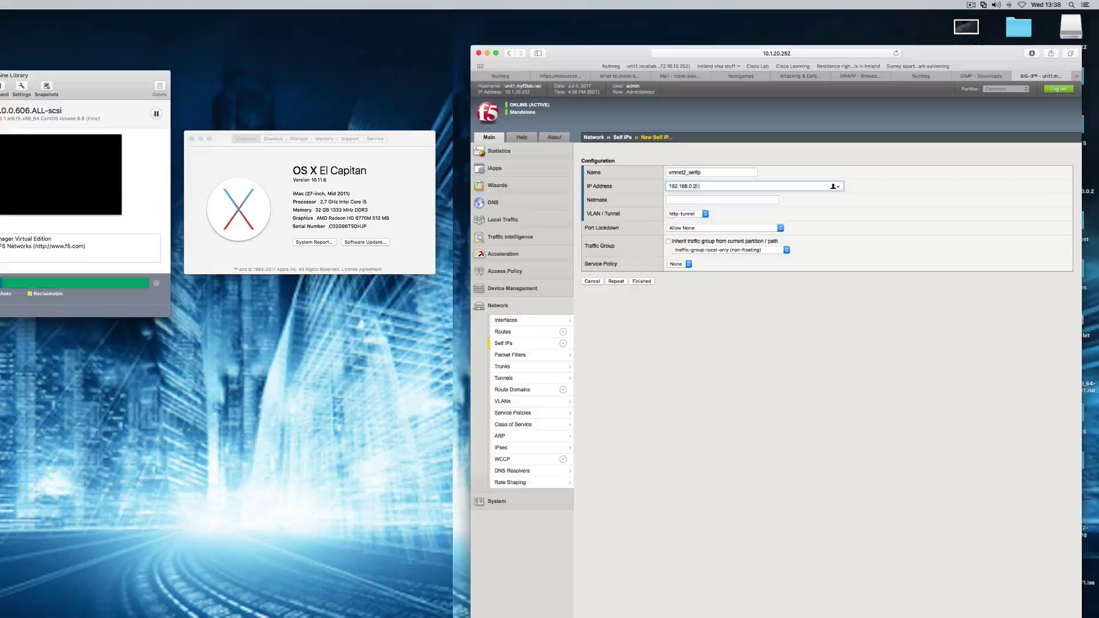
{"action": "type", "text": "50"}
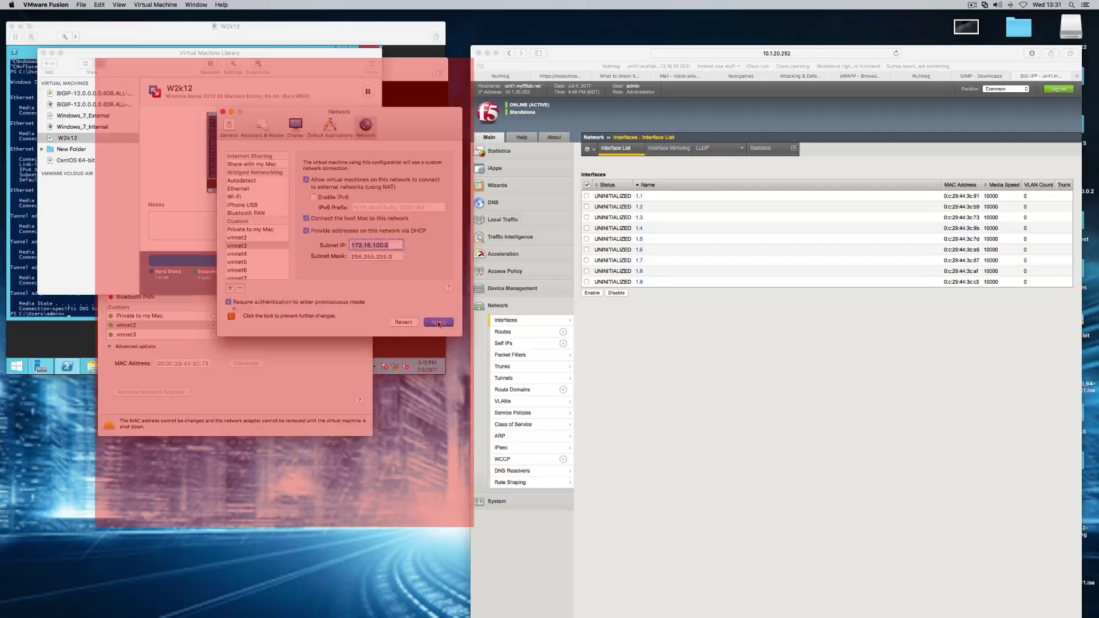
{"action": "left_click", "coordinate": [439, 323]}
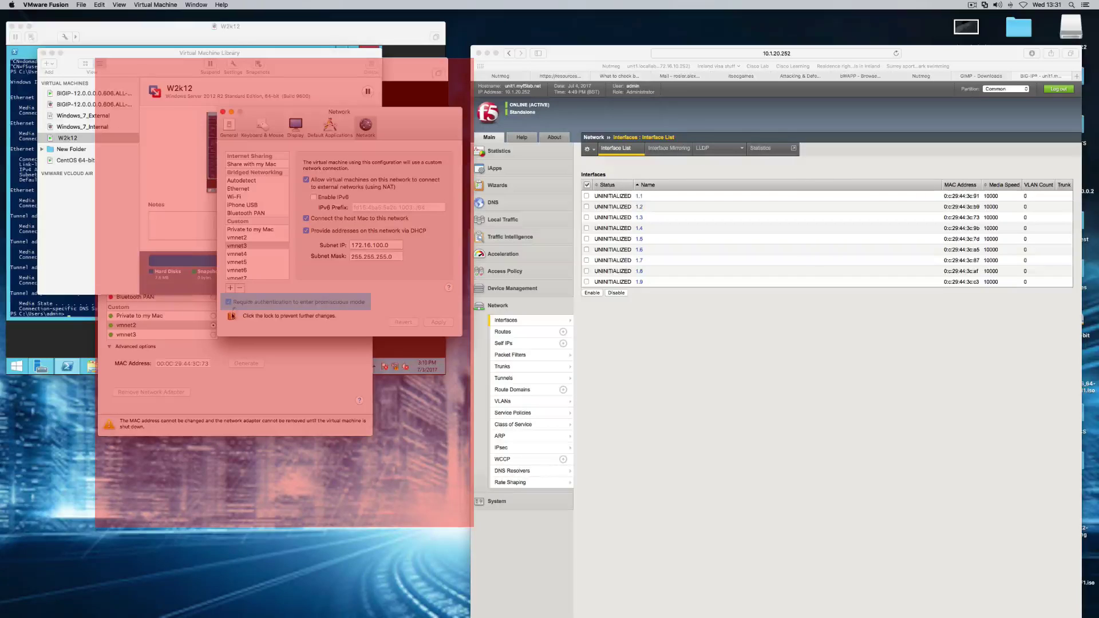
{"action": "left_click", "coordinate": [438, 323]}
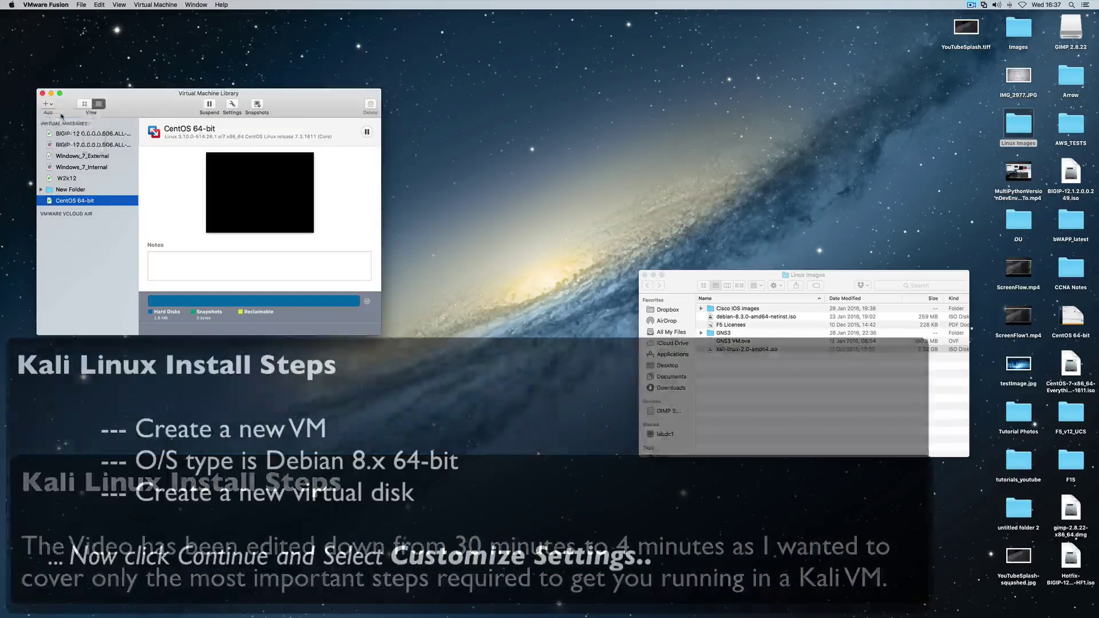
Build a custom Debian 8.x 64-bit VM with a new virtual disk, choosing Customize Settings
{"action": "key", "text": "super+n"}
{"action": "left_click", "coordinate": [359, 189]}
{"action": "left_click", "coordinate": [405, 266]}
{"action": "left_click", "coordinate": [280, 137]}
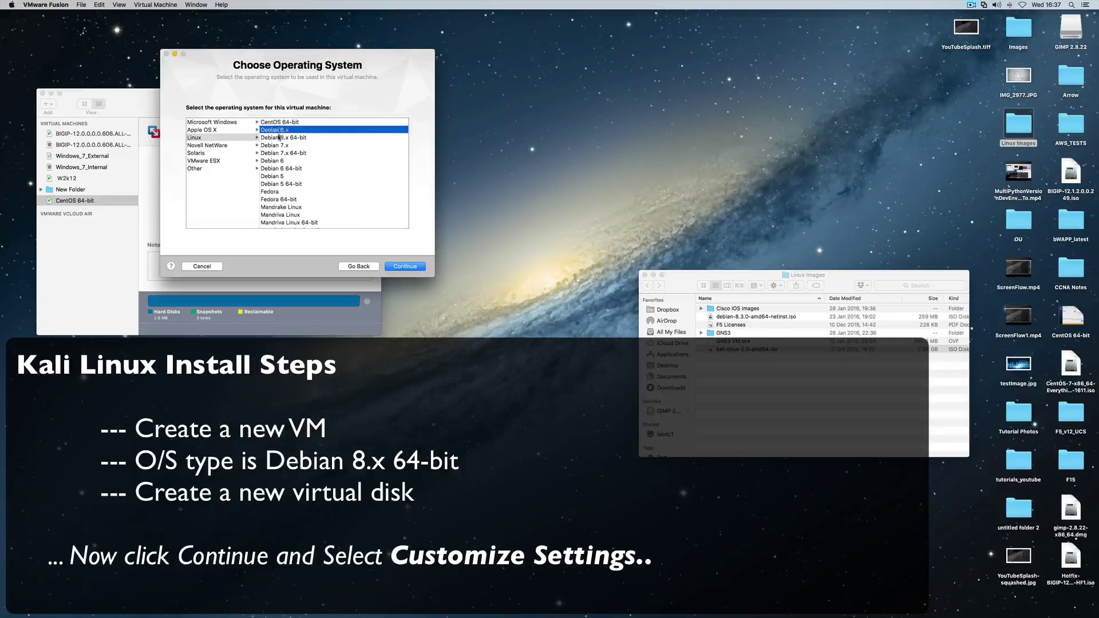
{"action": "left_click", "coordinate": [406, 266]}
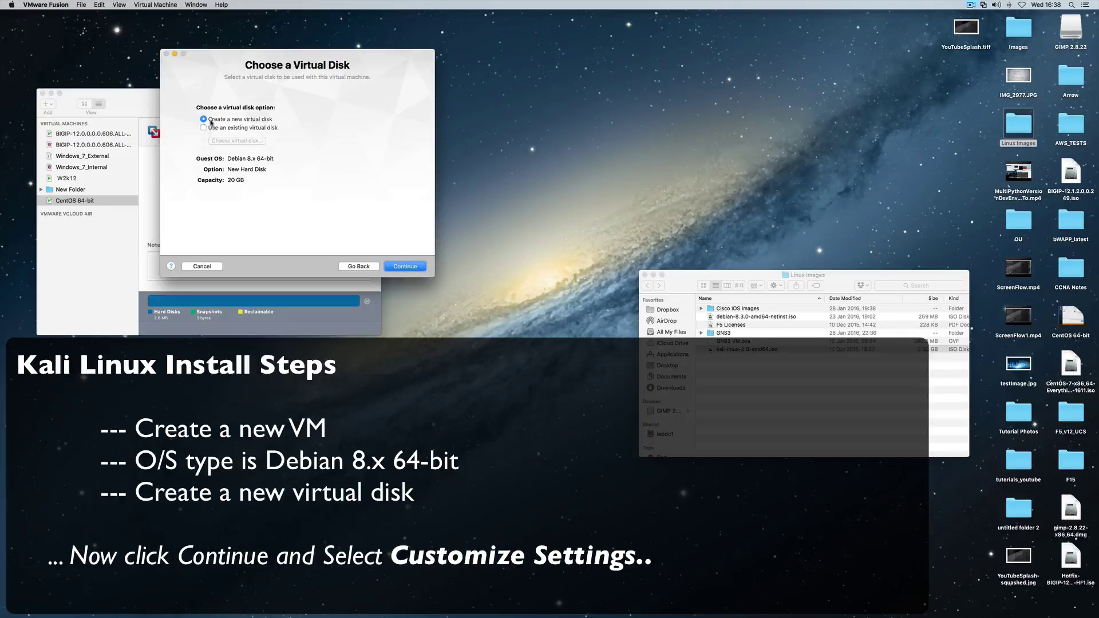
{"action": "left_click", "coordinate": [213, 128]}
{"action": "left_click", "coordinate": [231, 119]}
{"action": "left_click", "coordinate": [406, 266]}
{"action": "left_click", "coordinate": [297, 240]}
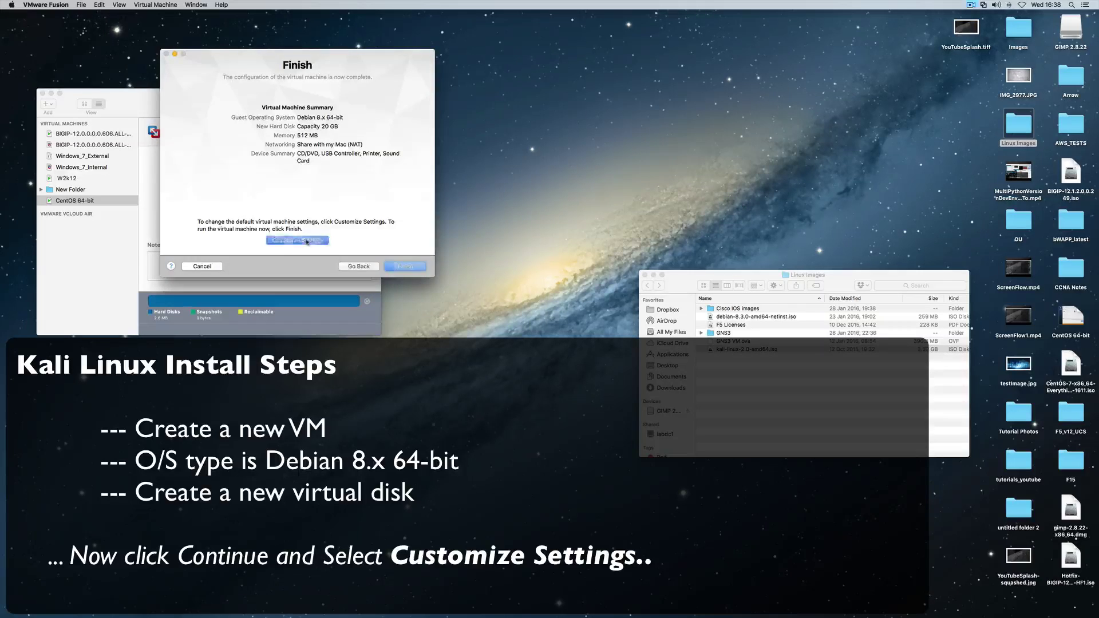
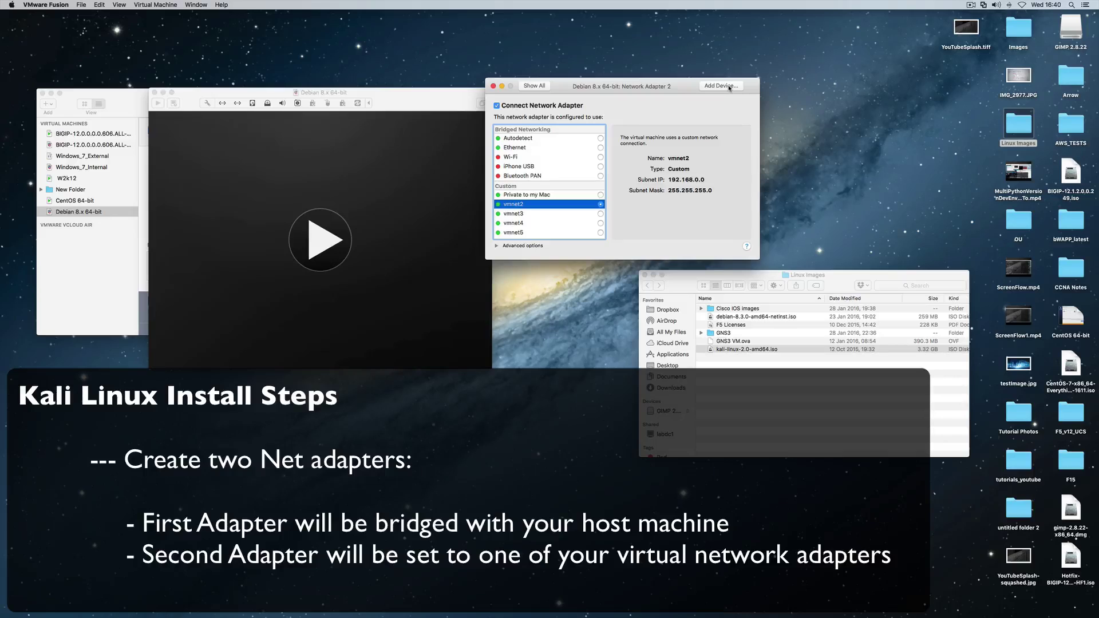
Bring up the device-adding choices in the Debian 8.x VM settings
{"action": "left_click", "coordinate": [719, 86]}
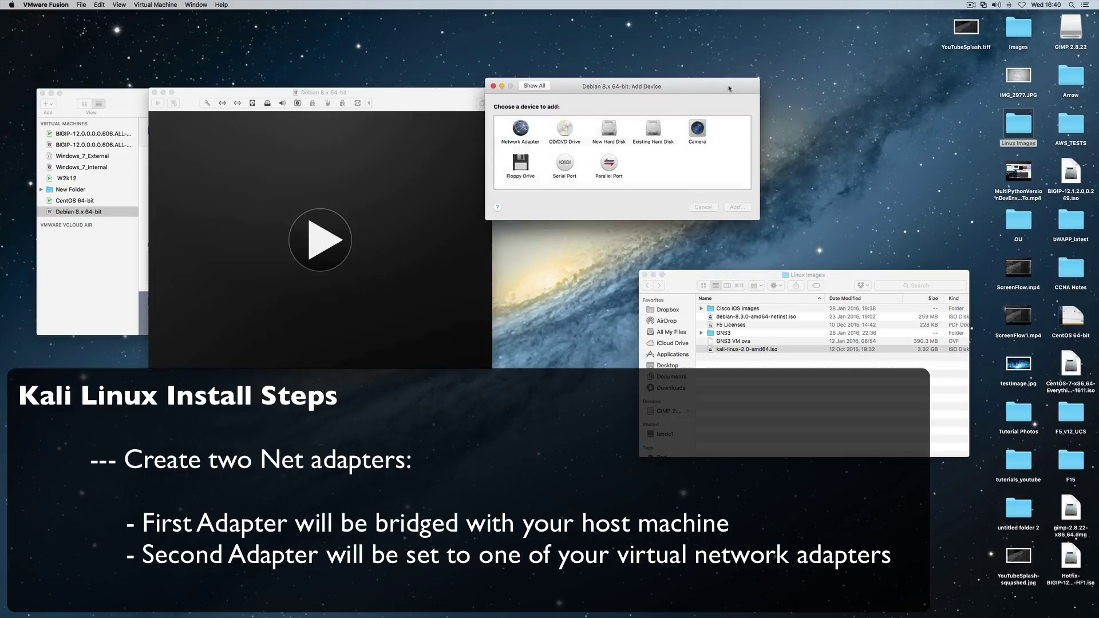
Bridge the VM's first network adapter to Ethernet
{"action": "left_click", "coordinate": [534, 86]}
{"action": "left_click", "coordinate": [576, 173]}
{"action": "left_click", "coordinate": [535, 86]}
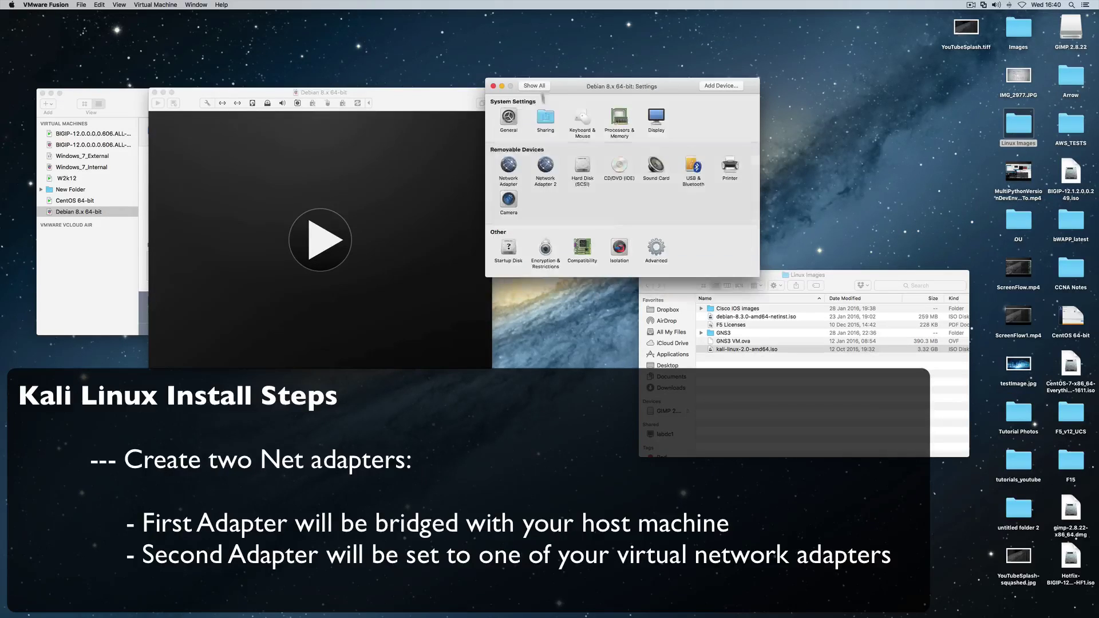
{"action": "left_click", "coordinate": [508, 198]}
{"action": "left_click", "coordinate": [549, 168]}
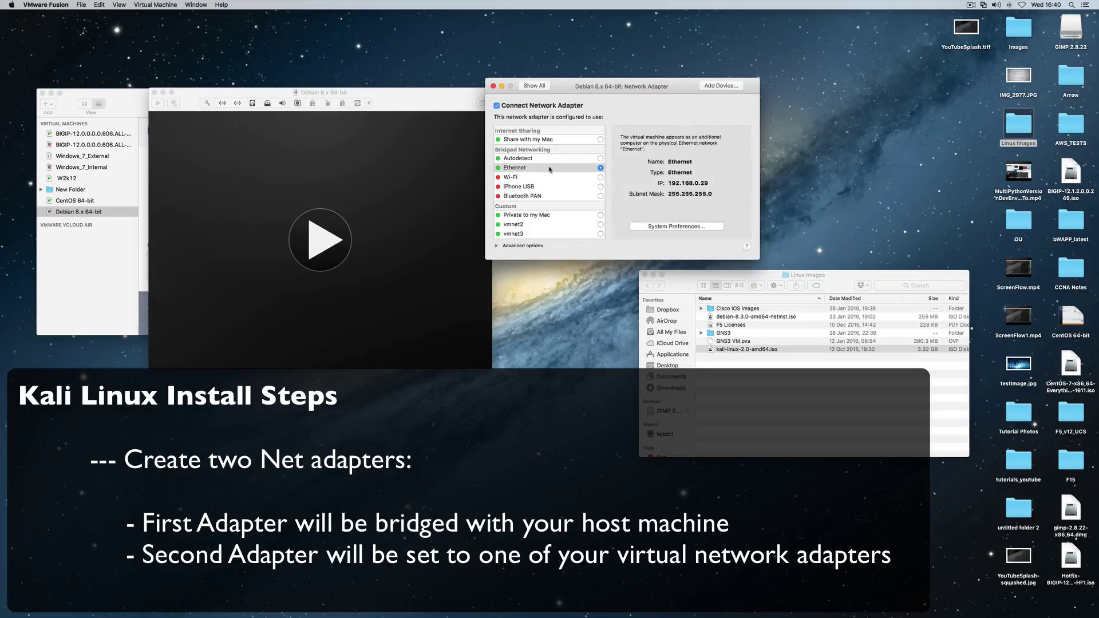
{"action": "left_click", "coordinate": [534, 85]}
Give the VM 2048 MB memory and 2 processor cores, then close settings and power it on
{"action": "left_click_drag", "start_coordinate": [591, 87], "coordinate": [617, 91]}
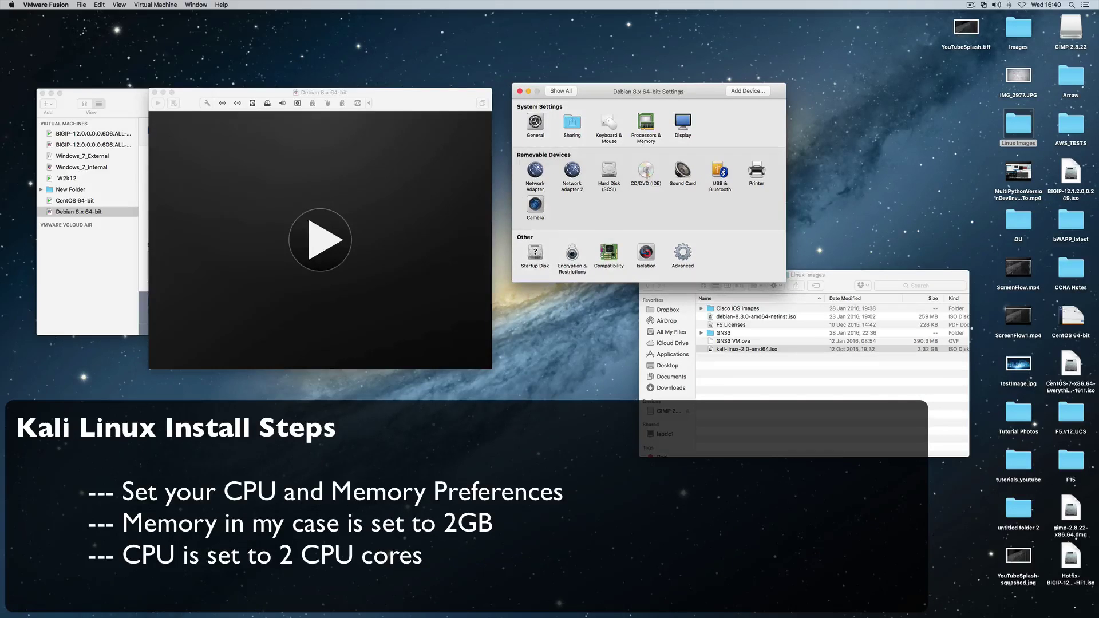
{"action": "left_click", "coordinate": [645, 123]}
{"action": "double_click", "coordinate": [655, 159]}
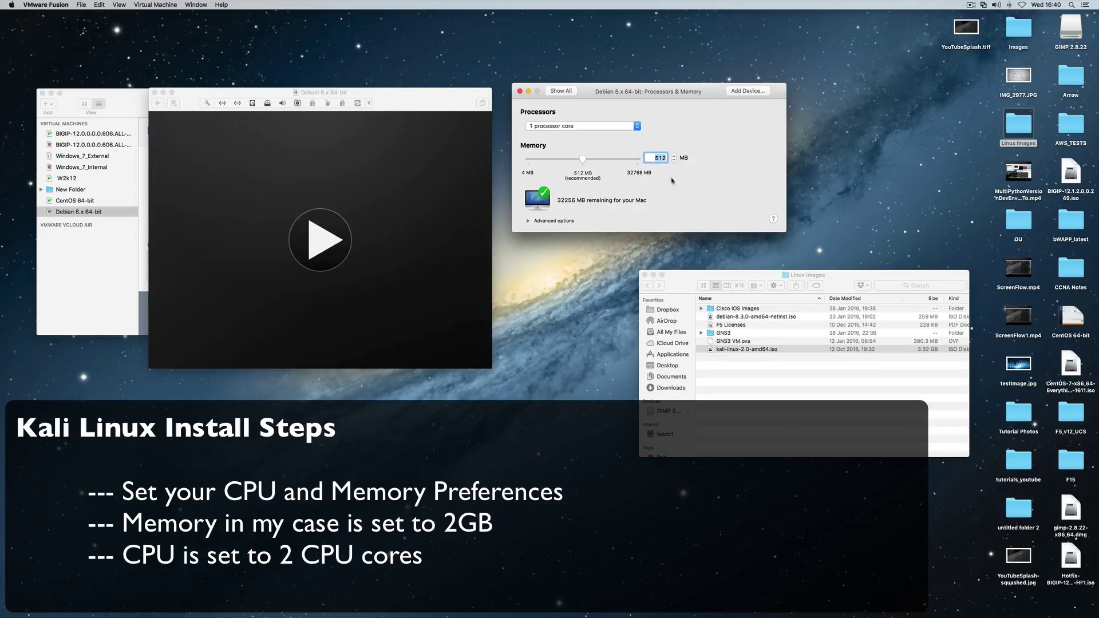
{"action": "type", "text": "2048"}
{"action": "left_click", "coordinate": [602, 127]}
{"action": "left_click", "coordinate": [601, 134]}
{"action": "left_click", "coordinate": [529, 221]}
{"action": "left_click", "coordinate": [520, 91]}
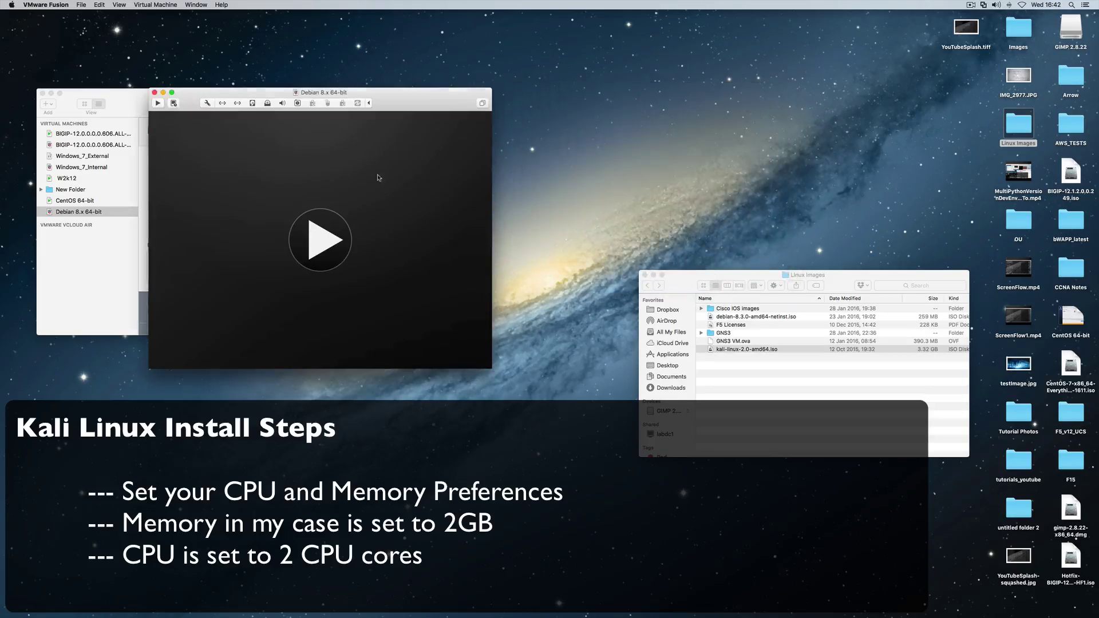
{"action": "left_click", "coordinate": [320, 240]}
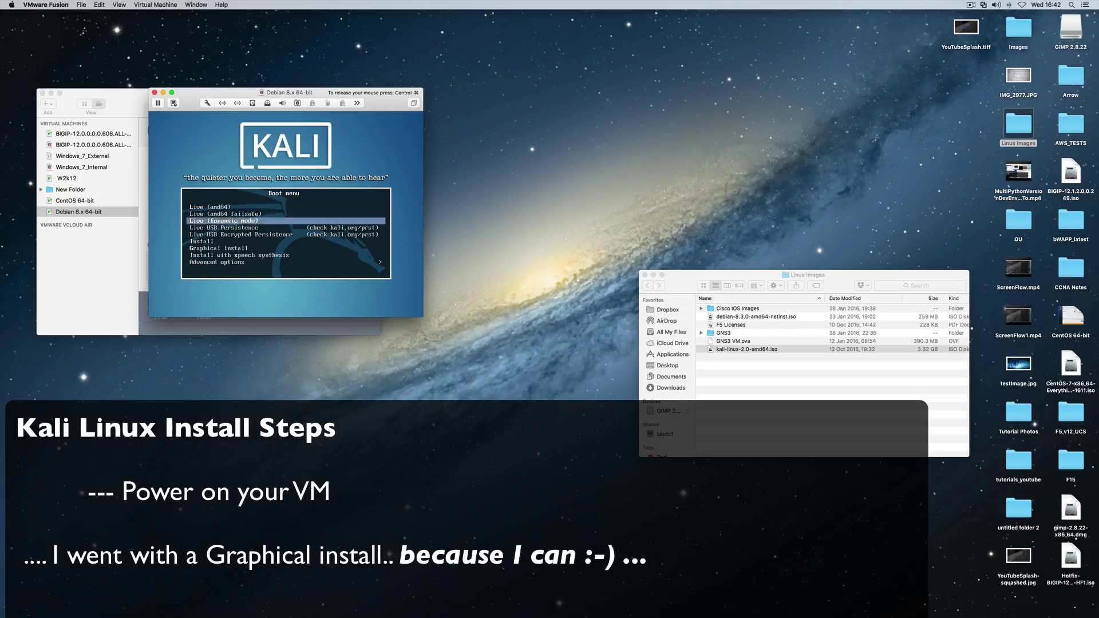
Start the Kali graphical install with English, default location and keyboard, and eth0 as the network interface
{"action": "left_click", "coordinate": [366, 268]}
{"action": "key", "text": "Down"}
{"action": "key", "text": "Down"}
{"action": "key", "text": "Down"}
{"action": "key", "text": "Down"}
{"action": "key", "text": "Return"}
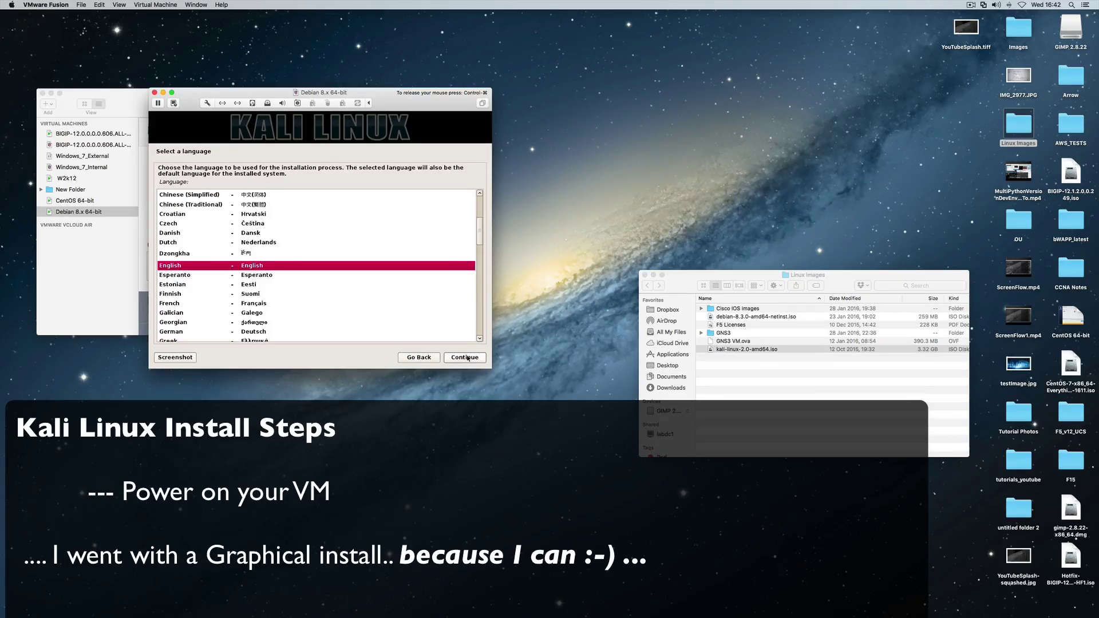
{"action": "left_click", "coordinate": [467, 358]}
{"action": "left_click", "coordinate": [470, 359]}
{"action": "left_click", "coordinate": [474, 359]}
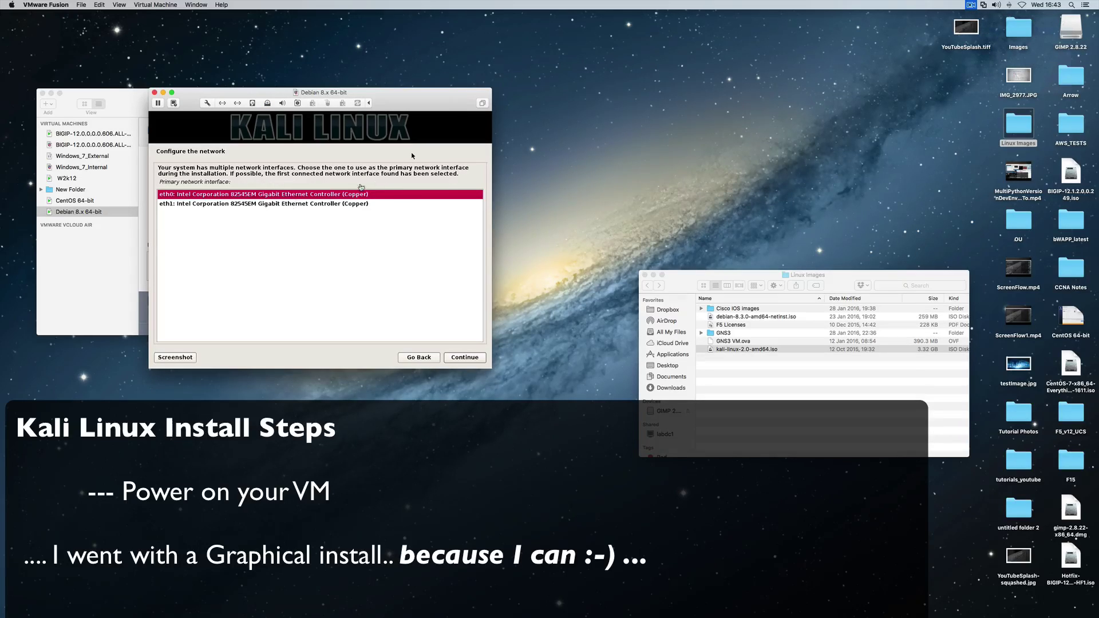
{"action": "left_click", "coordinate": [412, 156]}
{"action": "left_click", "coordinate": [457, 361]}
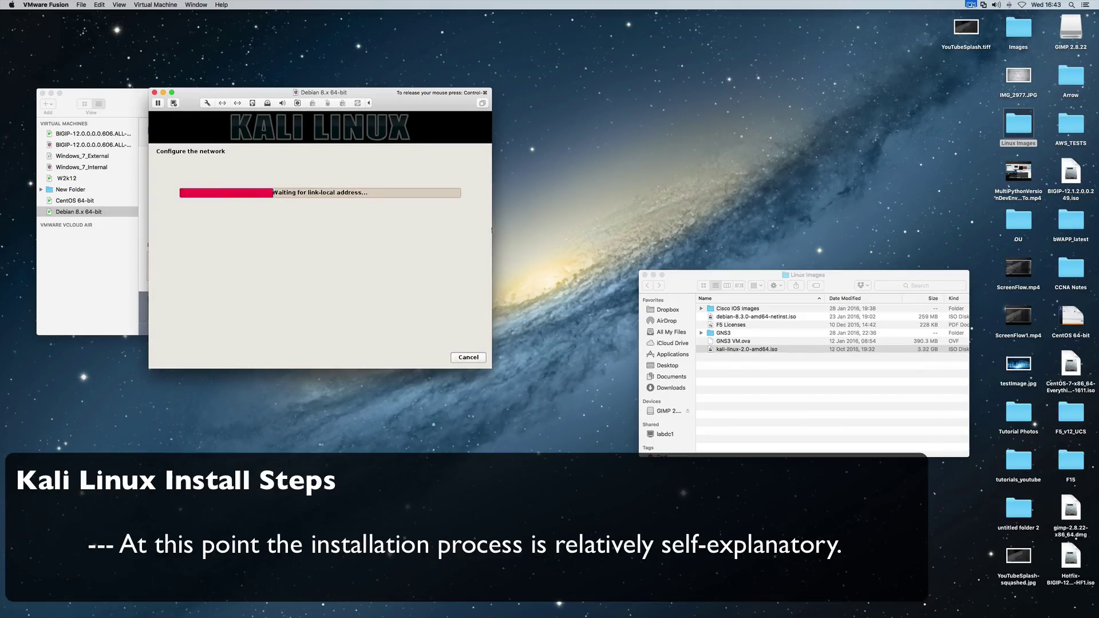
Set the installer hostname to 'kali0'
{"action": "key", "text": "ctrl+super"}
{"action": "left_click", "coordinate": [971, 5]}
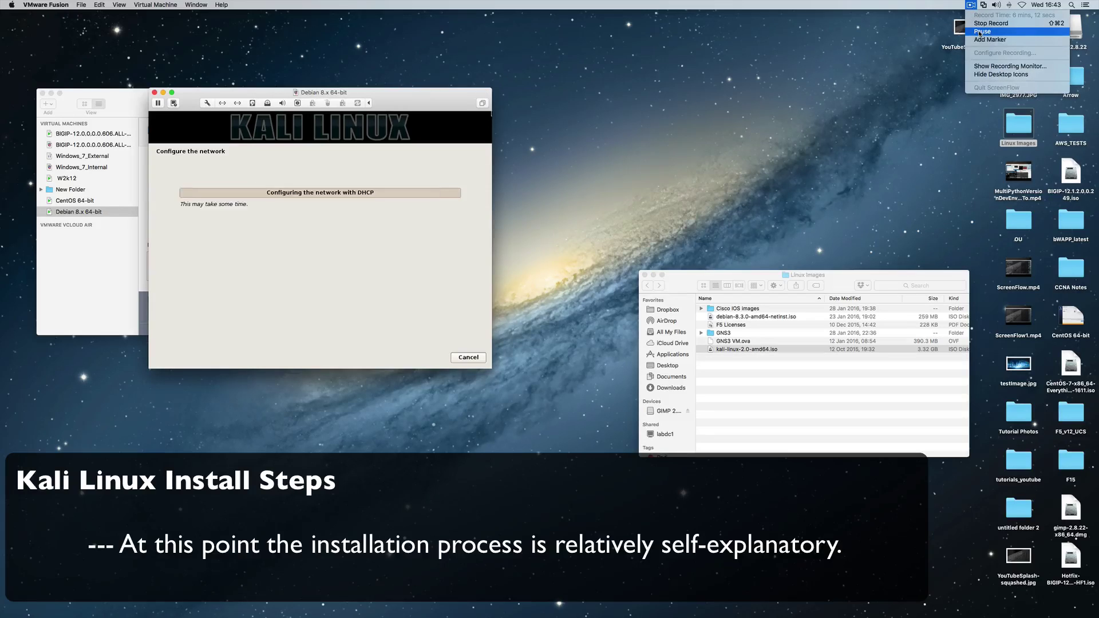
{"action": "left_click", "coordinate": [321, 257]}
{"action": "key", "text": "BackSpace"}
{"action": "key", "text": "BackSpace"}
{"action": "key", "text": "BackSpace"}
{"action": "key", "text": "BackSpace"}
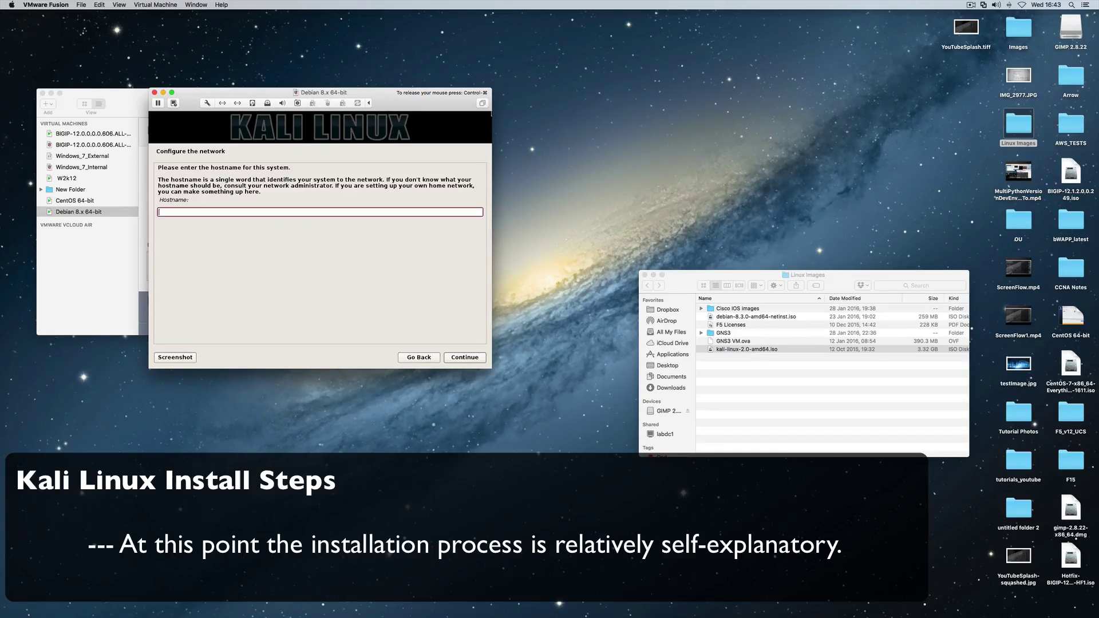
{"action": "type", "text": "MyKaliVirtual"}
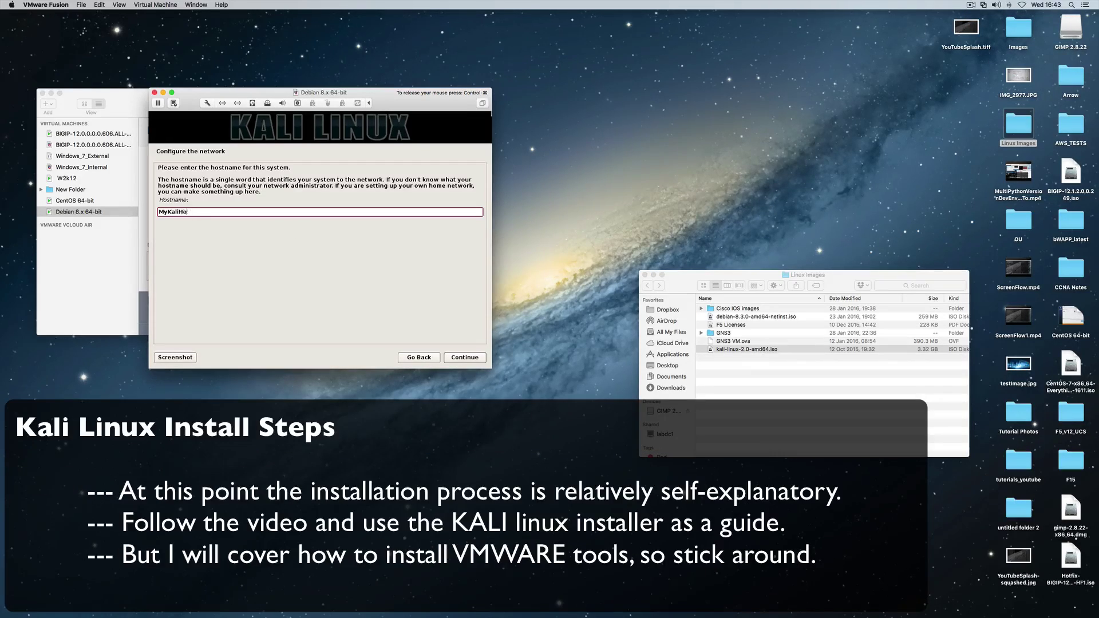
{"action": "key", "text": "ctrl+a"}
{"action": "key", "text": "BackSpace"}
{"action": "type", "text": "kali0"}
{"action": "left_click", "coordinate": [457, 359]}
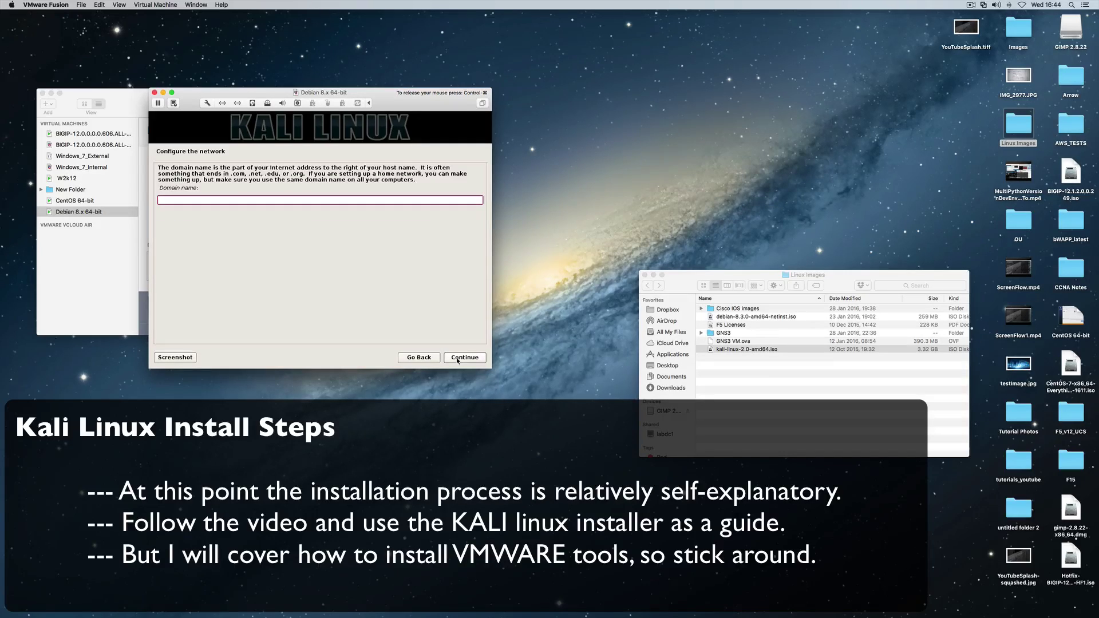
Enter domain 'local' and set the root password, entering it twice
{"action": "left_click", "coordinate": [1003, 4]}
{"action": "left_click", "coordinate": [1016, 29]}
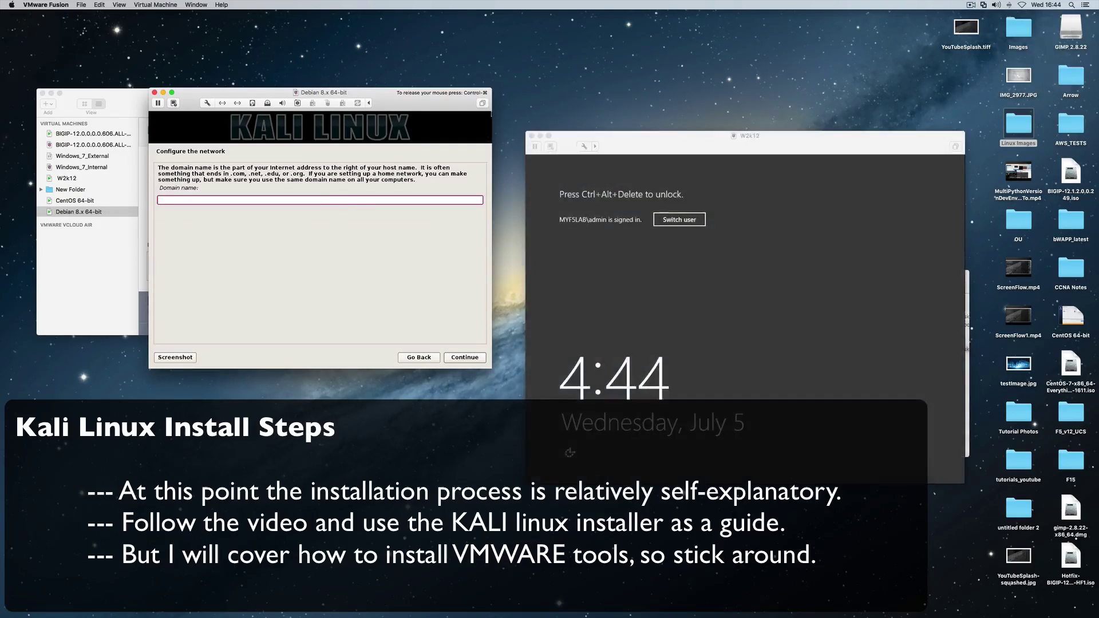
{"action": "type", "text": "local"}
{"action": "left_click", "coordinate": [459, 359]}
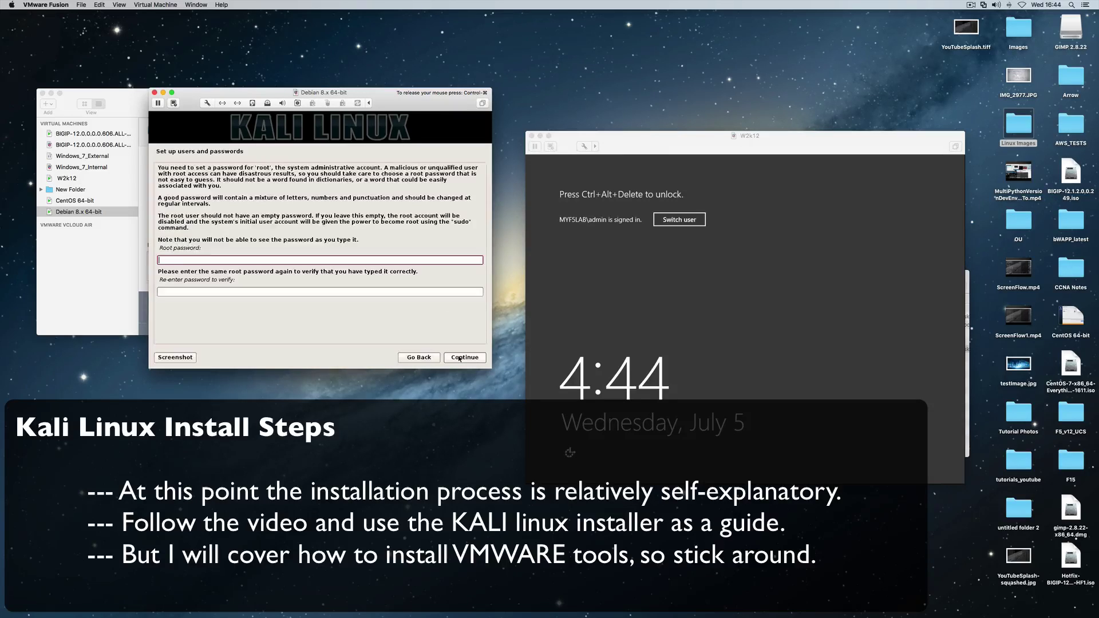
{"action": "type", "text": "**************"}
{"action": "key", "text": "Tab"}
{"action": "type", "text": "**************"}
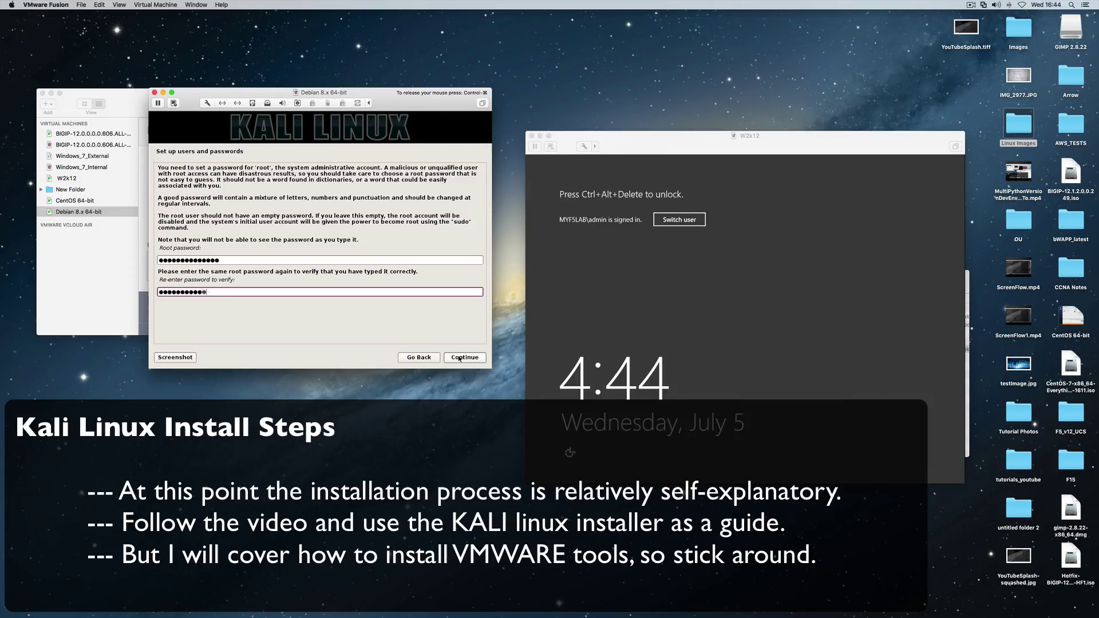
{"action": "left_click", "coordinate": [455, 359]}
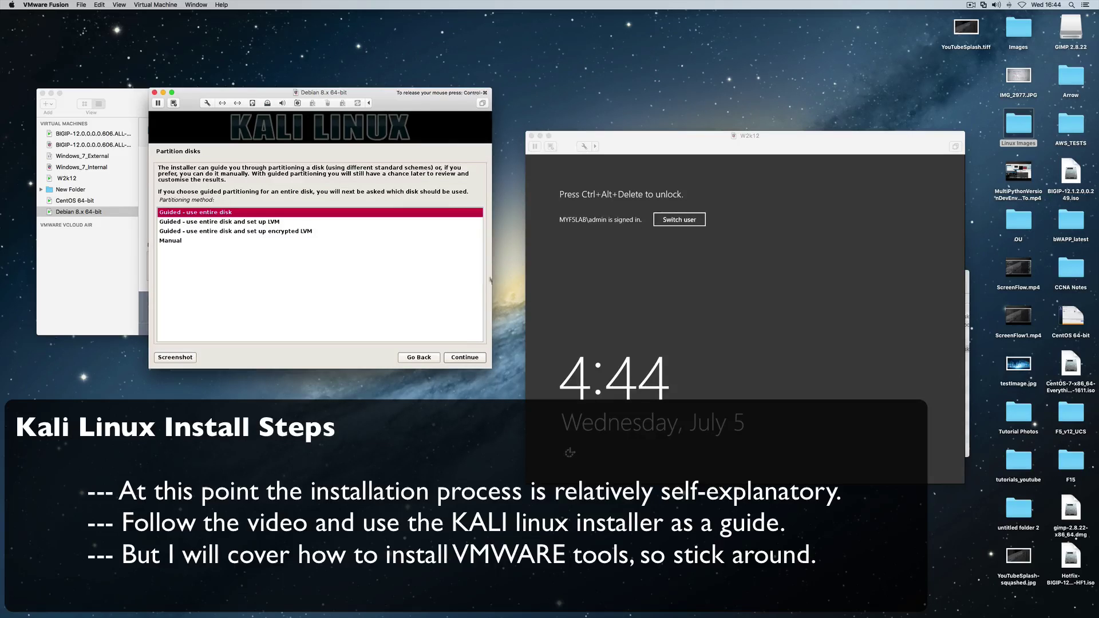
Partition the whole virtual disk with guided setup, all files in one partition, and write the changes
{"action": "left_click", "coordinate": [465, 358]}
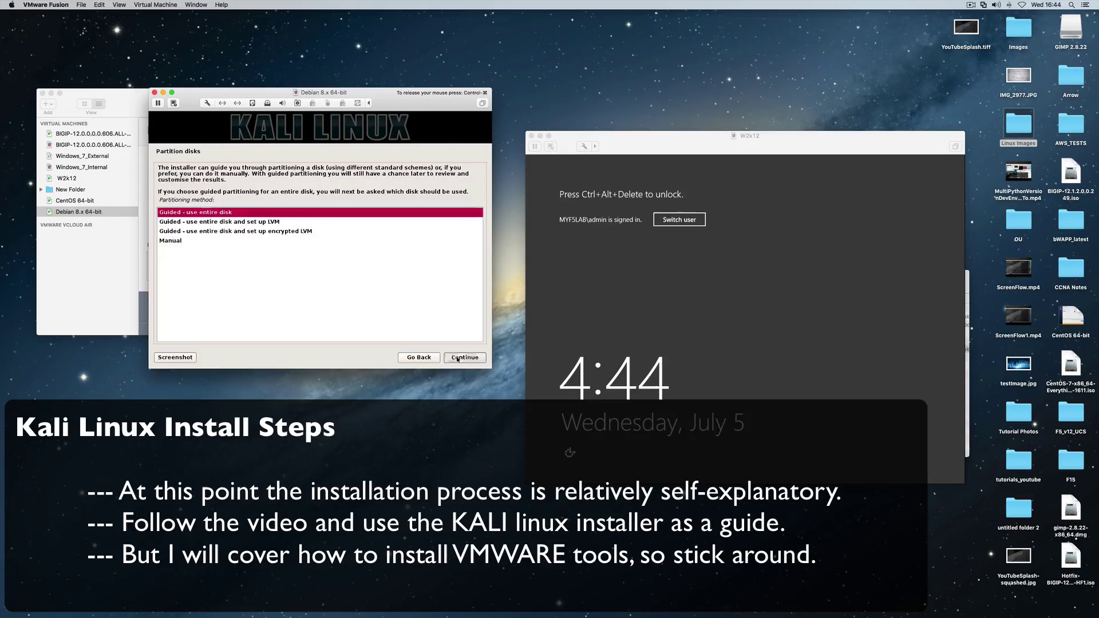
{"action": "left_click", "coordinate": [458, 359]}
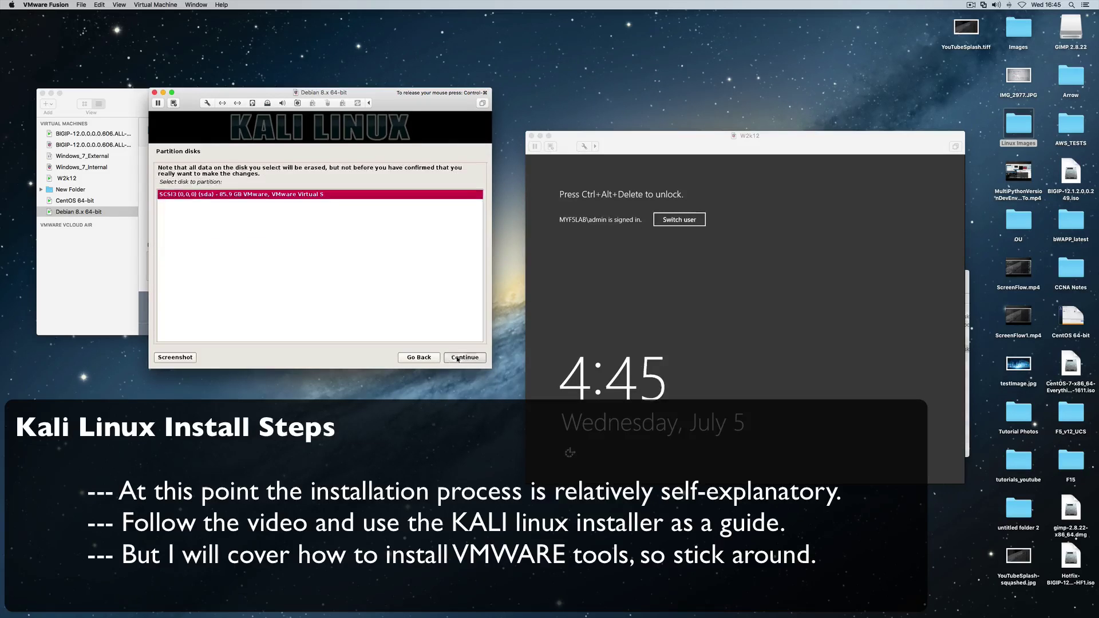
{"action": "left_click", "coordinate": [459, 358]}
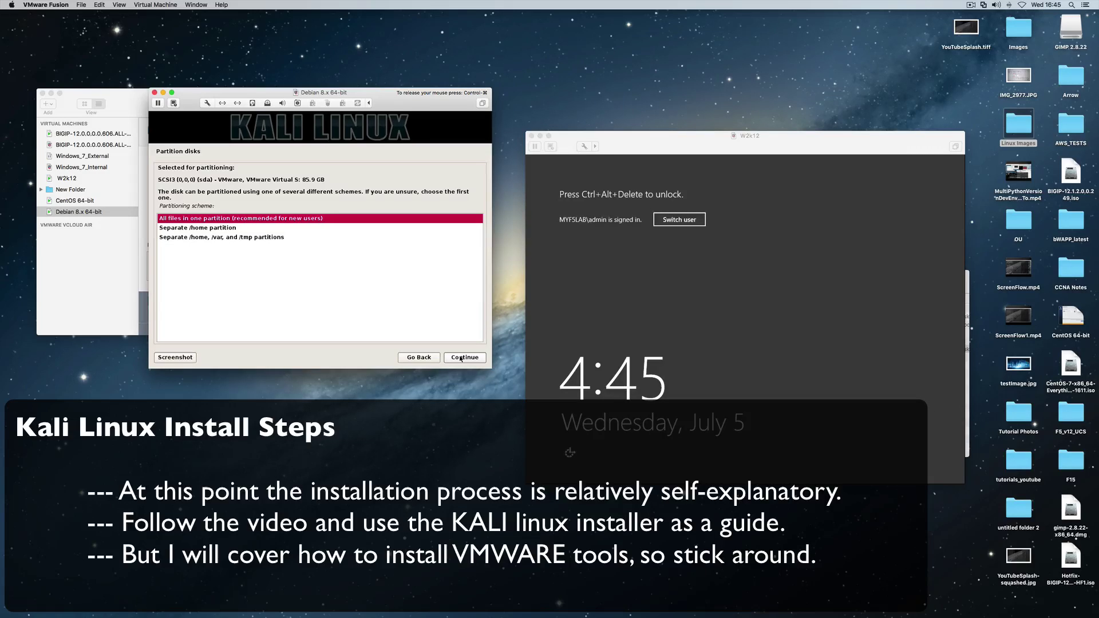
{"action": "left_click", "coordinate": [461, 358]}
{"action": "left_click", "coordinate": [460, 358]}
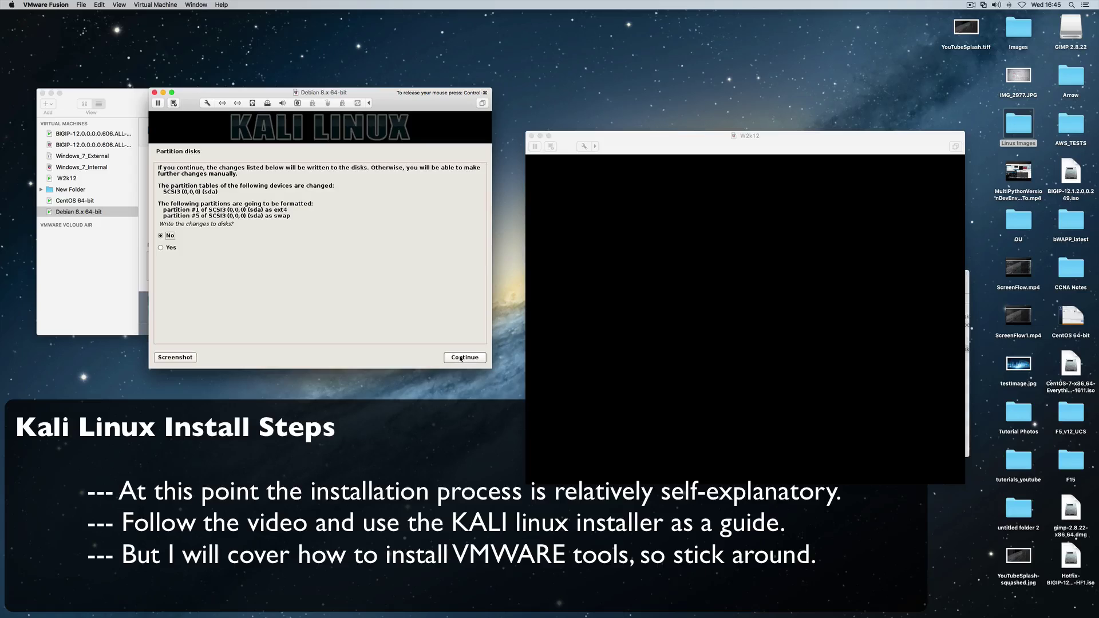
{"action": "left_click", "coordinate": [176, 252]}
{"action": "left_click", "coordinate": [463, 356]}
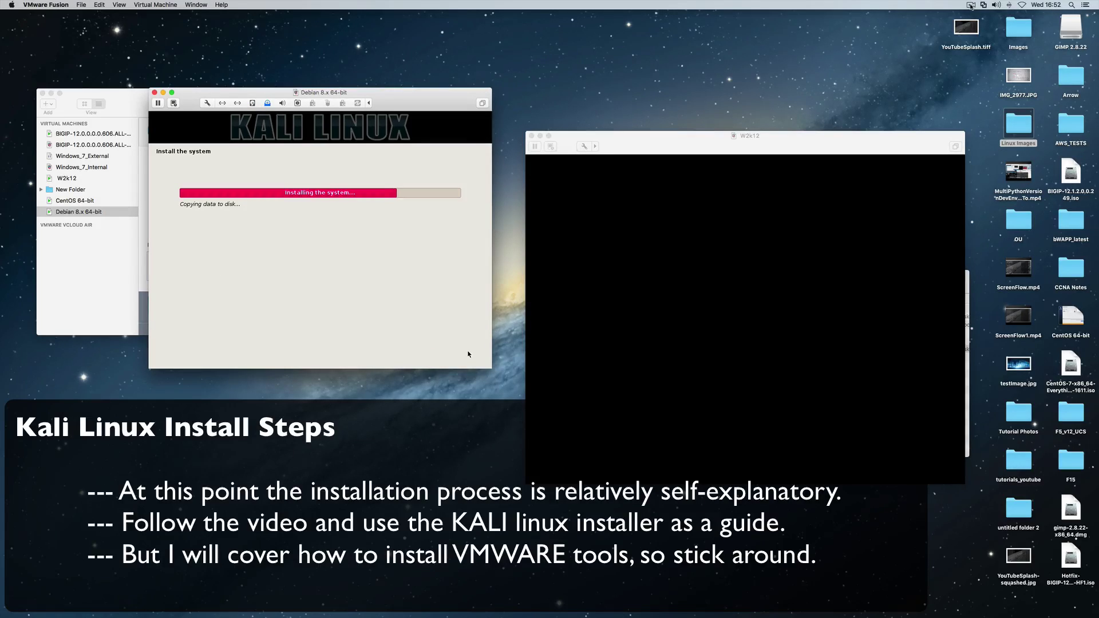
Continue without a network mirror and dismiss the repository access warning
{"action": "left_click", "coordinate": [970, 5]}
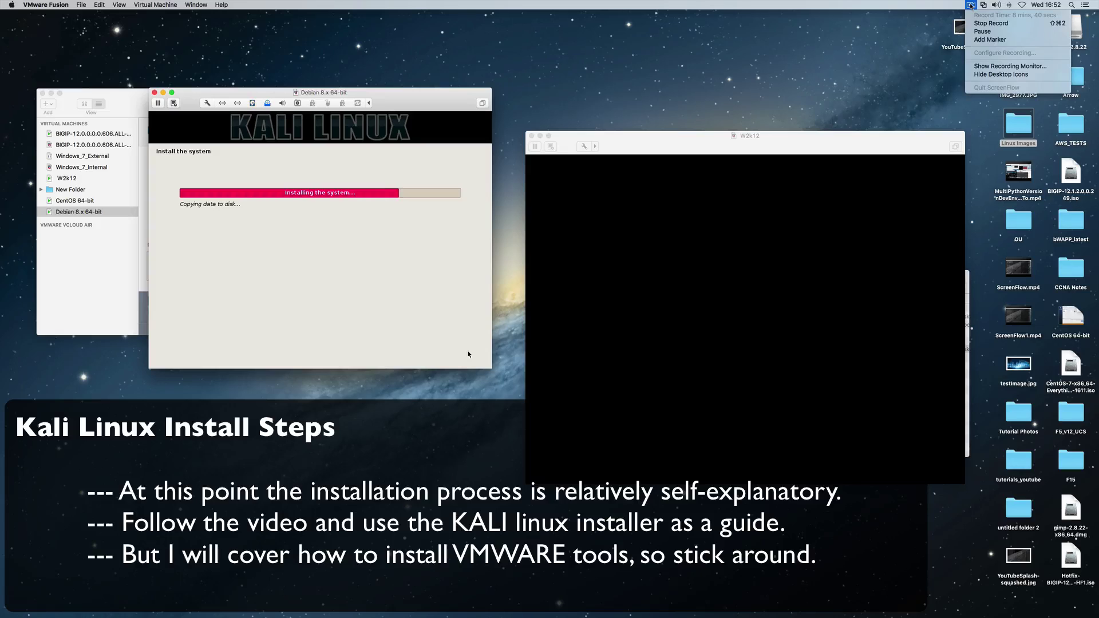
{"action": "left_click", "coordinate": [982, 31]}
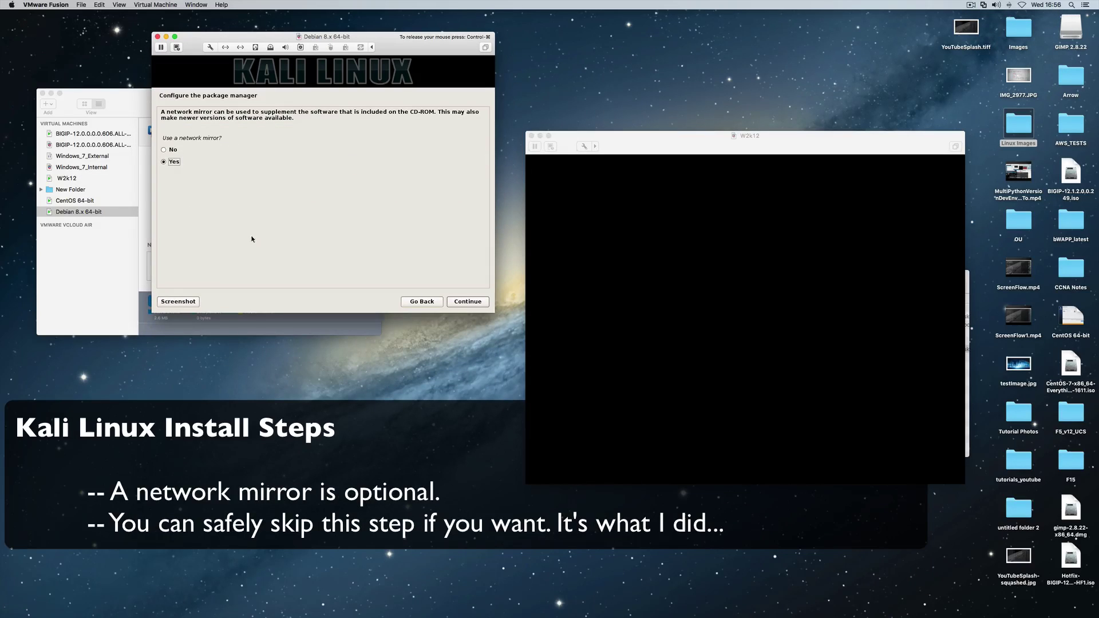
{"action": "left_click", "coordinate": [452, 303]}
{"action": "left_click", "coordinate": [418, 298]}
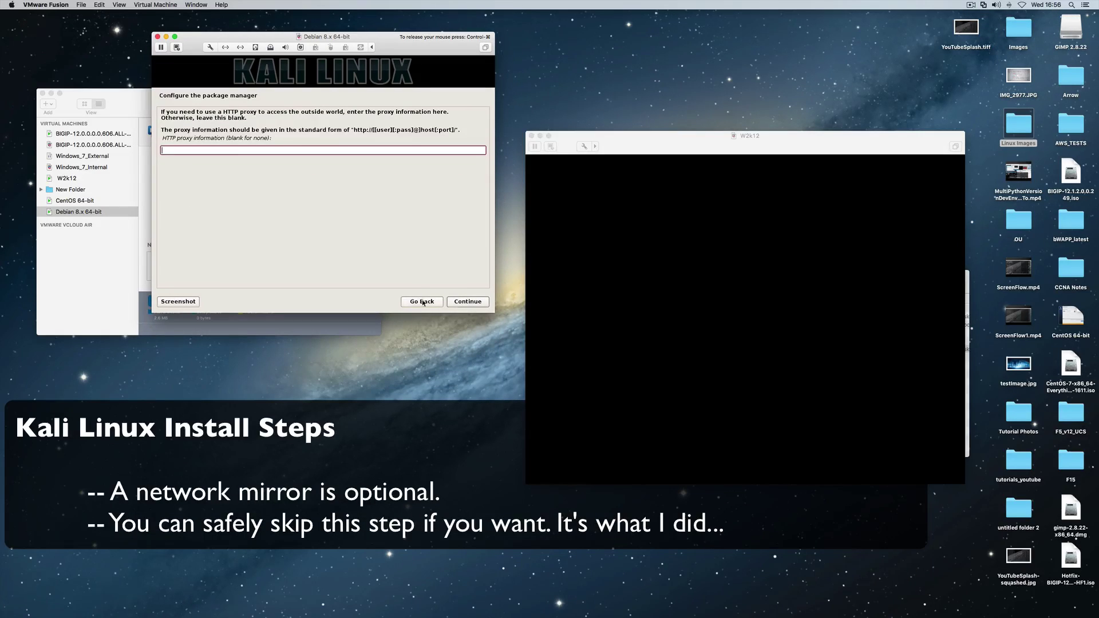
{"action": "left_click", "coordinate": [170, 162]}
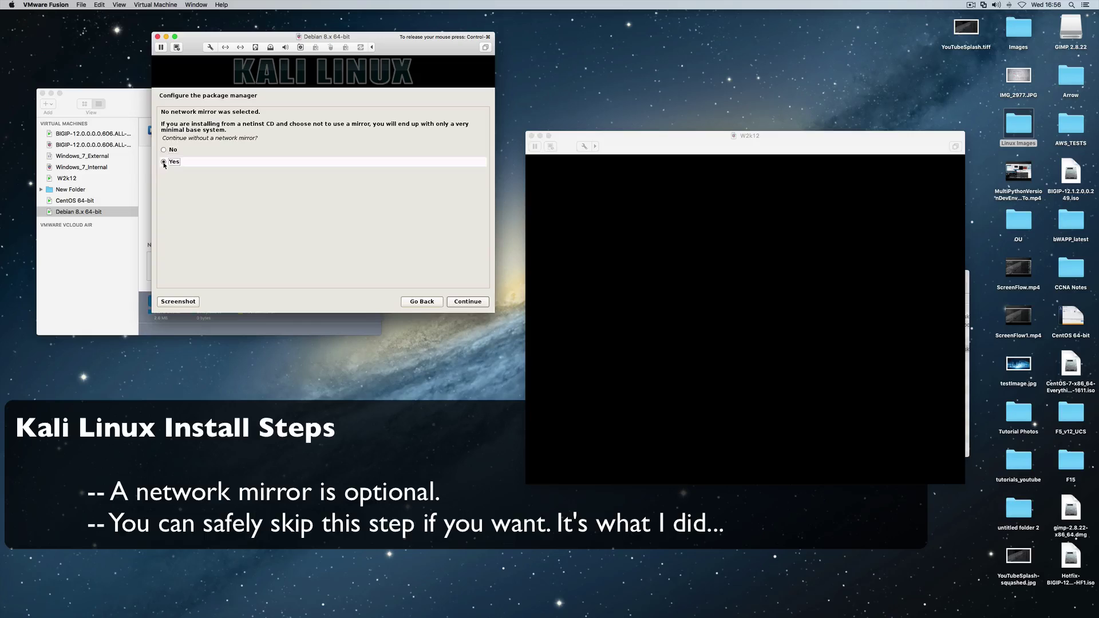
{"action": "left_click", "coordinate": [456, 303]}
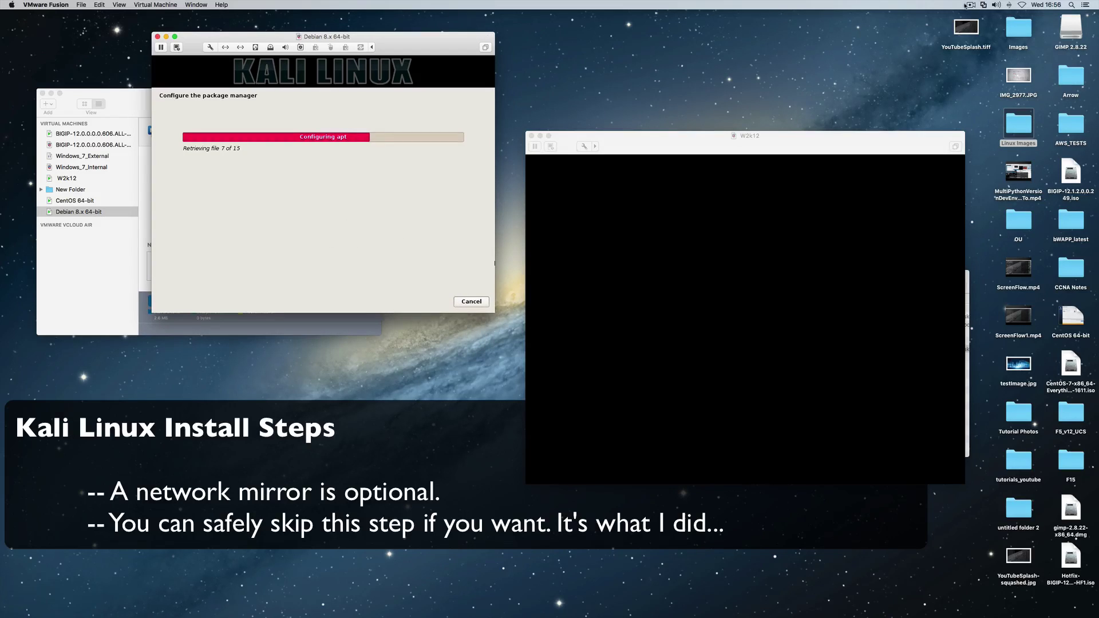
{"action": "left_click", "coordinate": [971, 5]}
{"action": "left_click", "coordinate": [971, 5]}
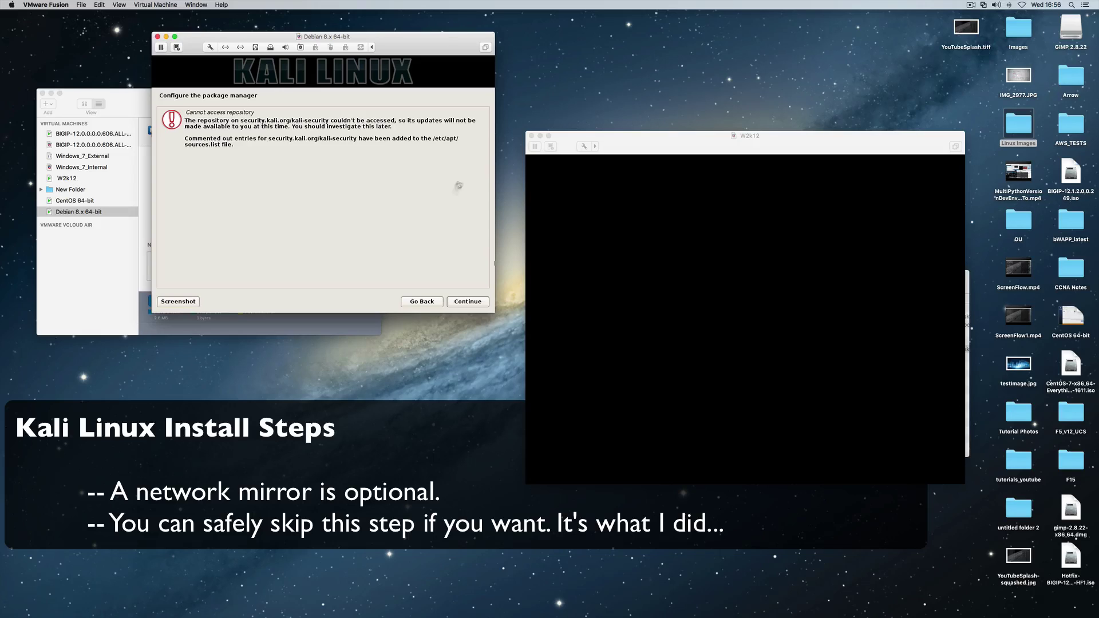
{"action": "left_click", "coordinate": [468, 302]}
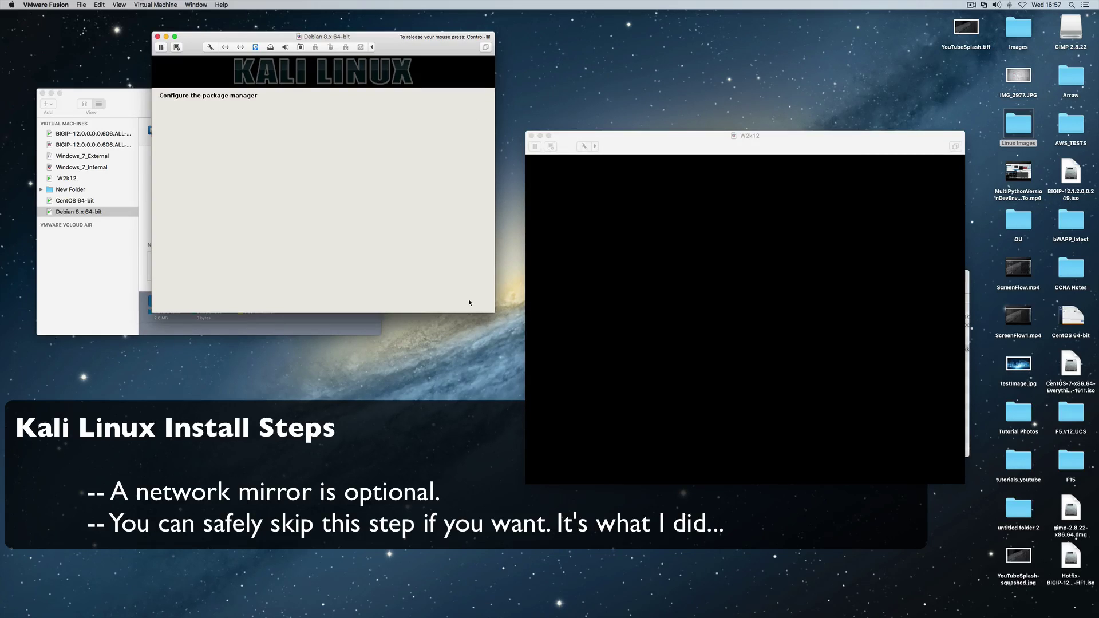
{"action": "key", "text": "ctrl+super"}
Install GRUB to the master boot record on /dev/sda
{"action": "left_click", "coordinate": [971, 5]}
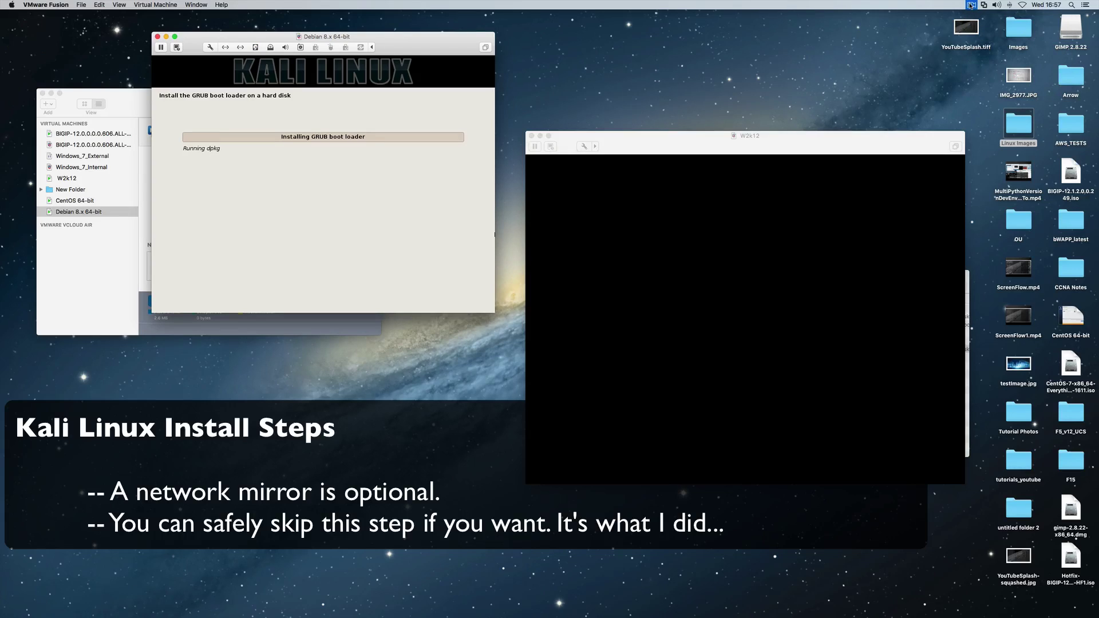
{"action": "left_click", "coordinate": [971, 5]}
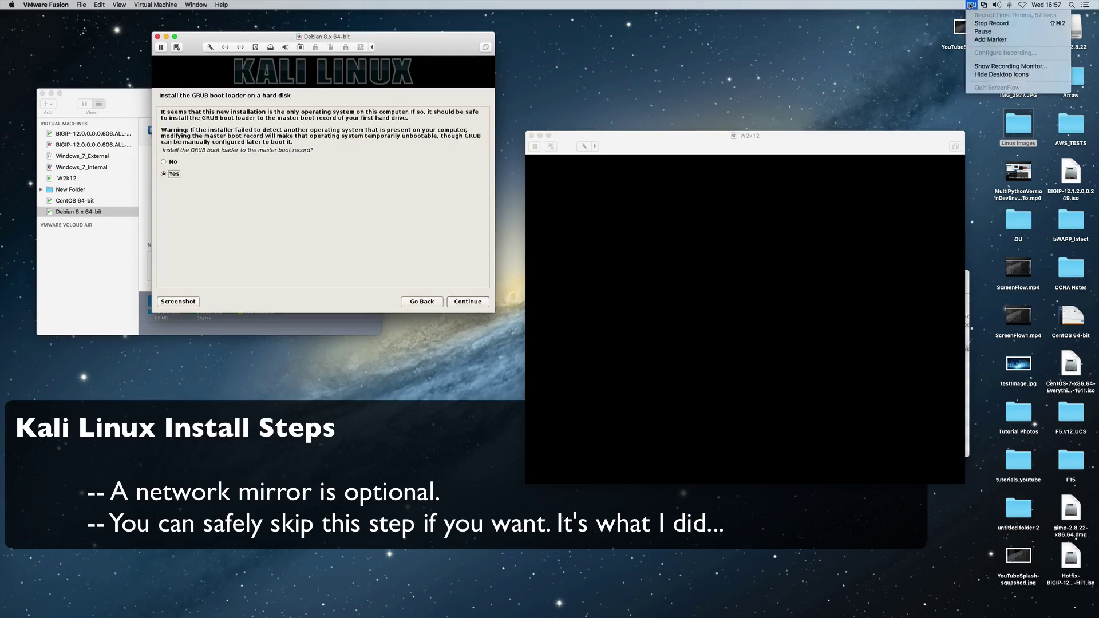
{"action": "left_click", "coordinate": [394, 156]}
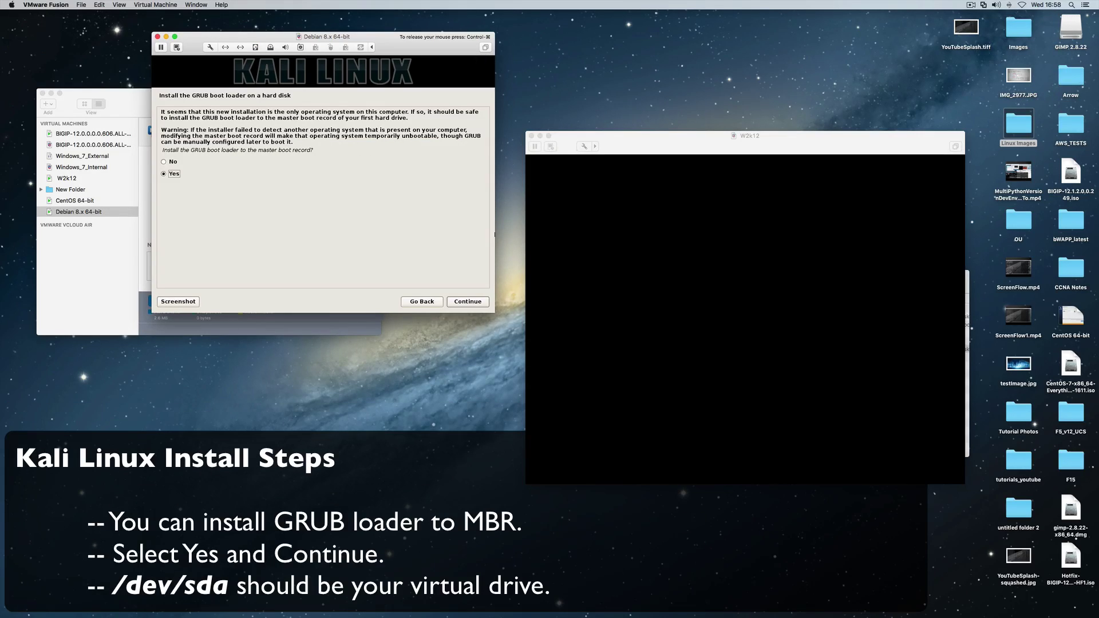
{"action": "key", "text": "Return"}
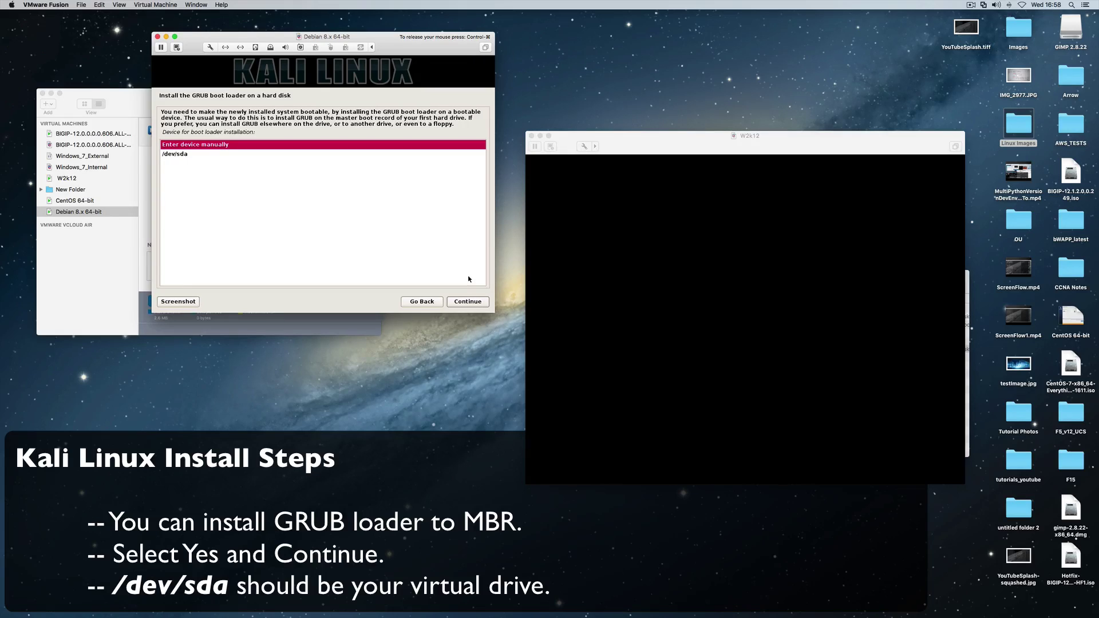
{"action": "left_click", "coordinate": [343, 154]}
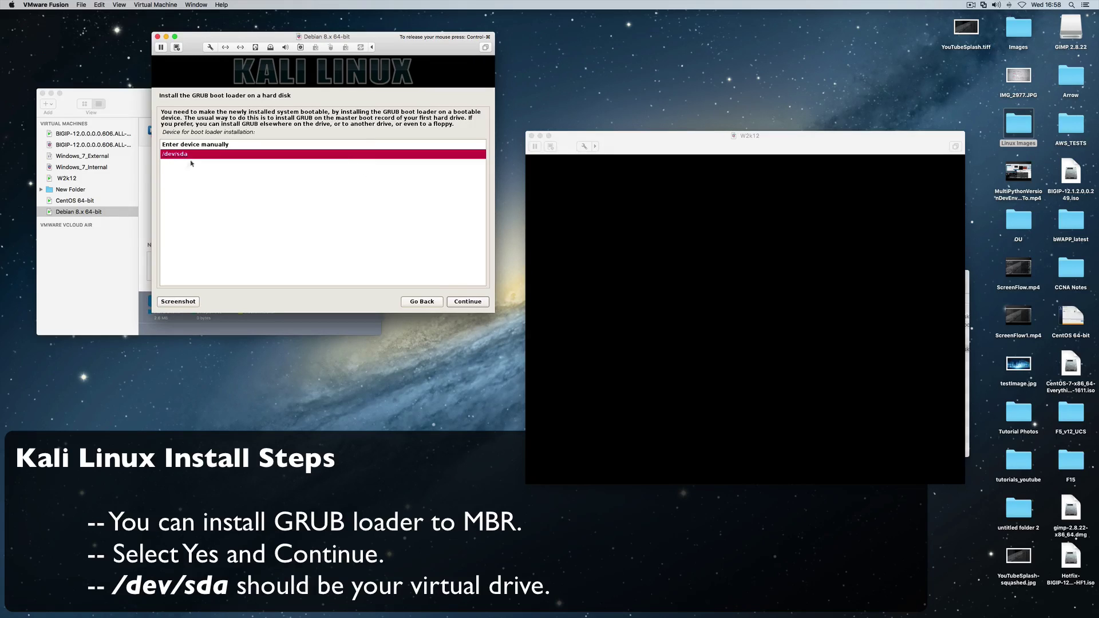
{"action": "left_click", "coordinate": [481, 303]}
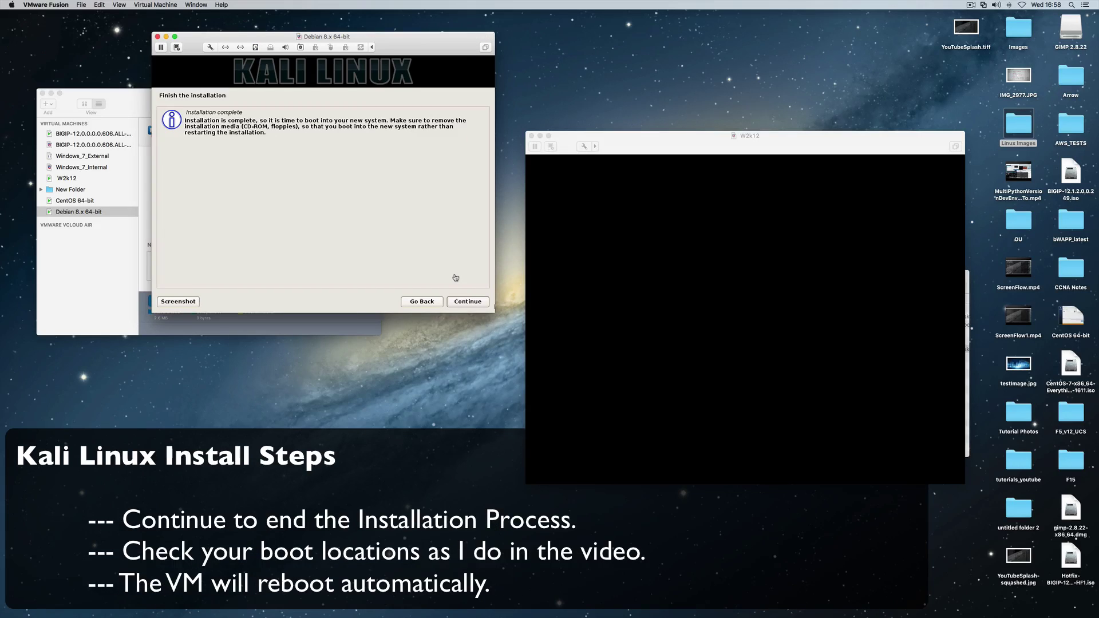
Disconnect the virtual CD/DVD drive and finish the installation to reboot
{"action": "left_click", "coordinate": [468, 302]}
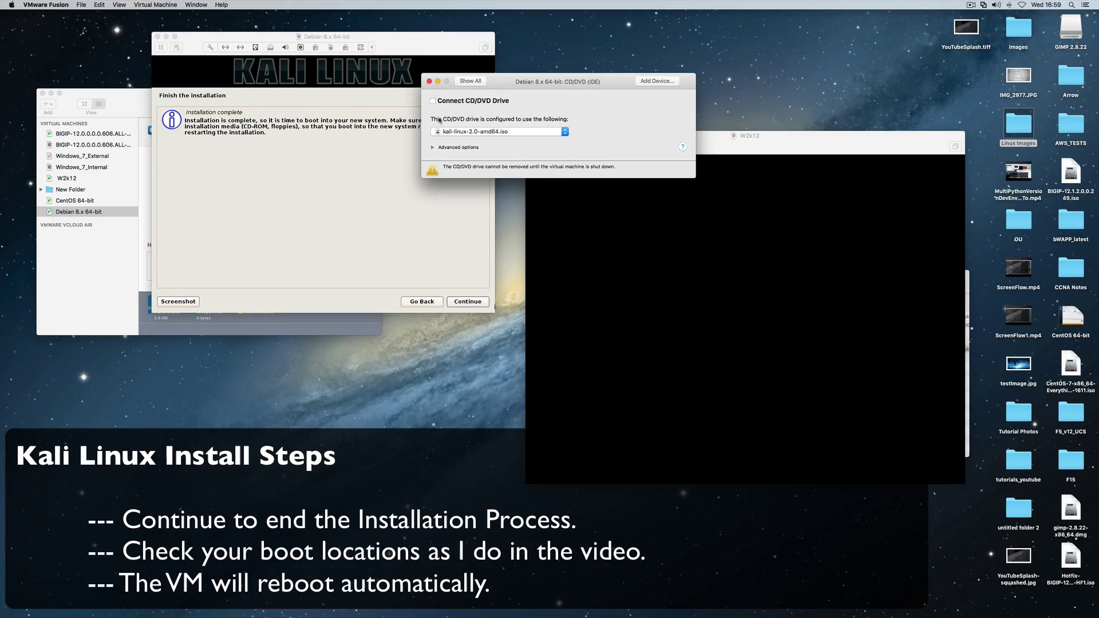
{"action": "left_click", "coordinate": [400, 68]}
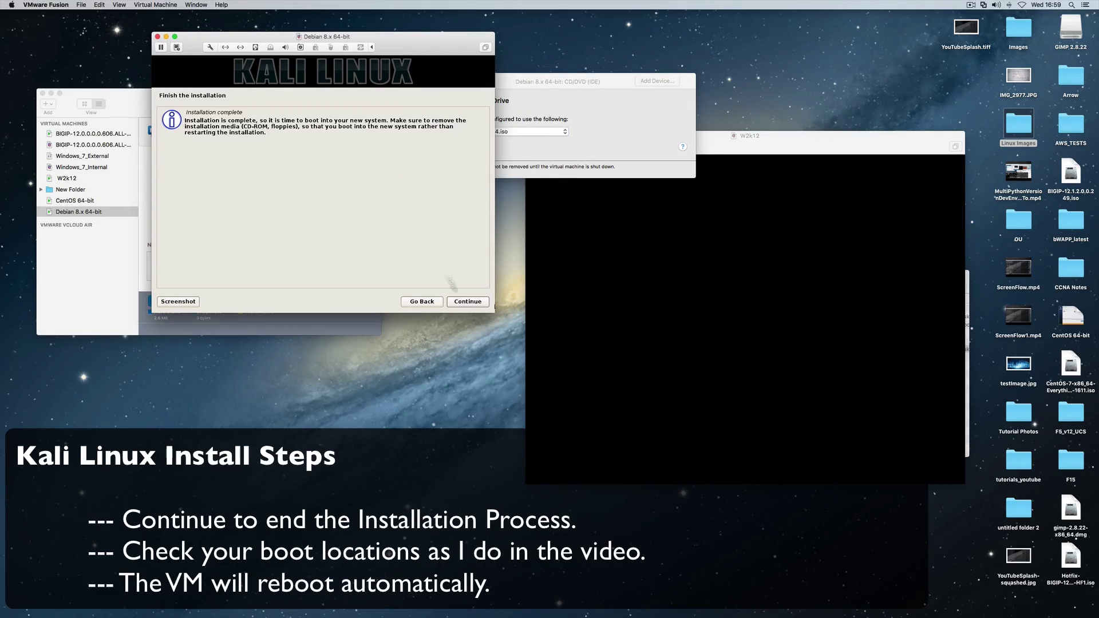
{"action": "left_click", "coordinate": [480, 302]}
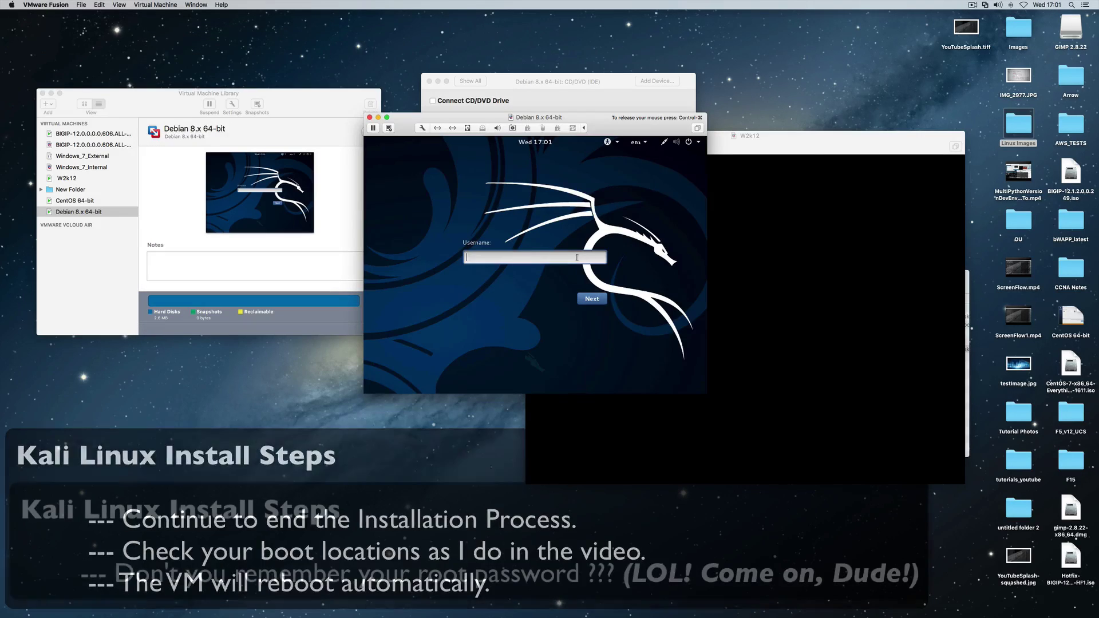
Sign in as root with the account password at the Kali login screen
{"action": "type", "text": "t"}
{"action": "key", "text": "Return"}
{"action": "type", "text": "**************"}
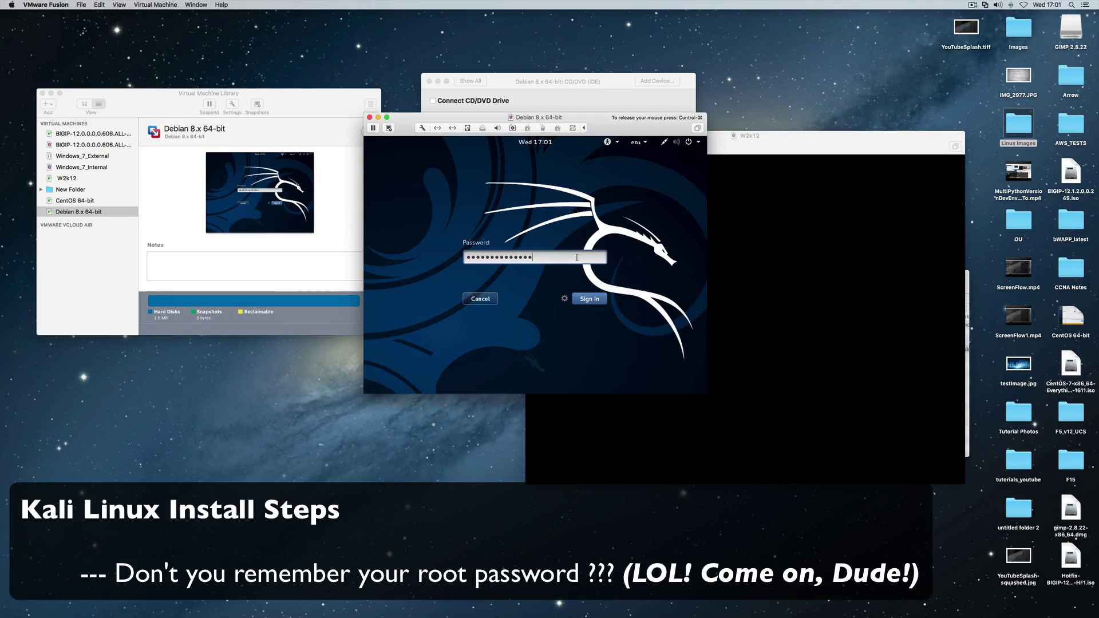
{"action": "key", "text": "Return"}
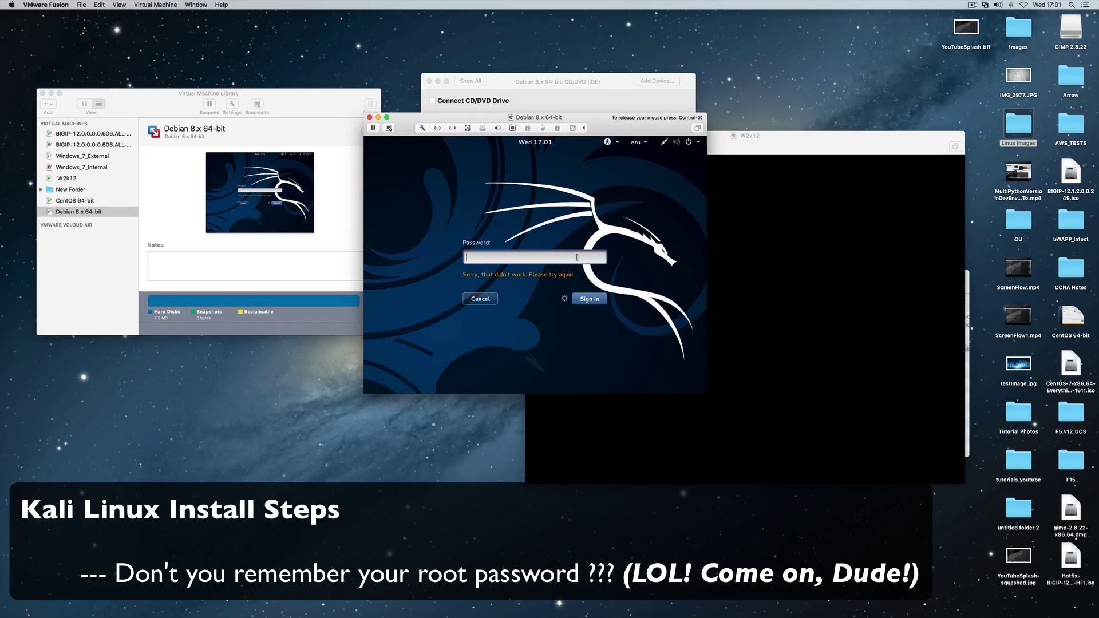
{"action": "type", "text": "**************"}
{"action": "key", "text": "Return"}
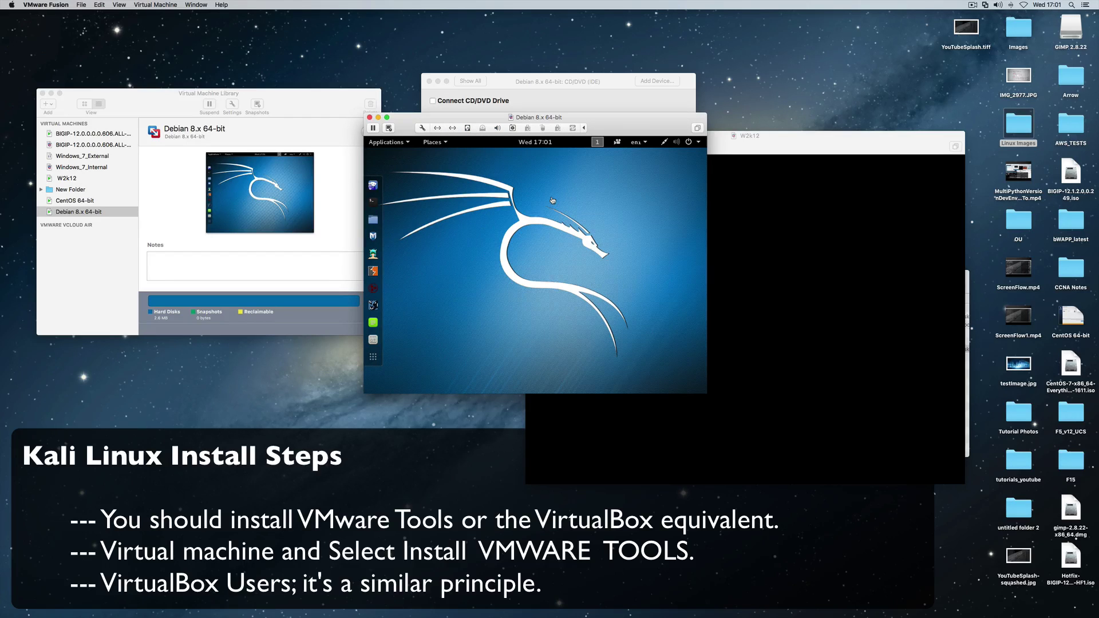
Mount the VMware Tools installer disc and extract its tarball in the guest terminal
{"action": "left_click", "coordinate": [972, 5]}
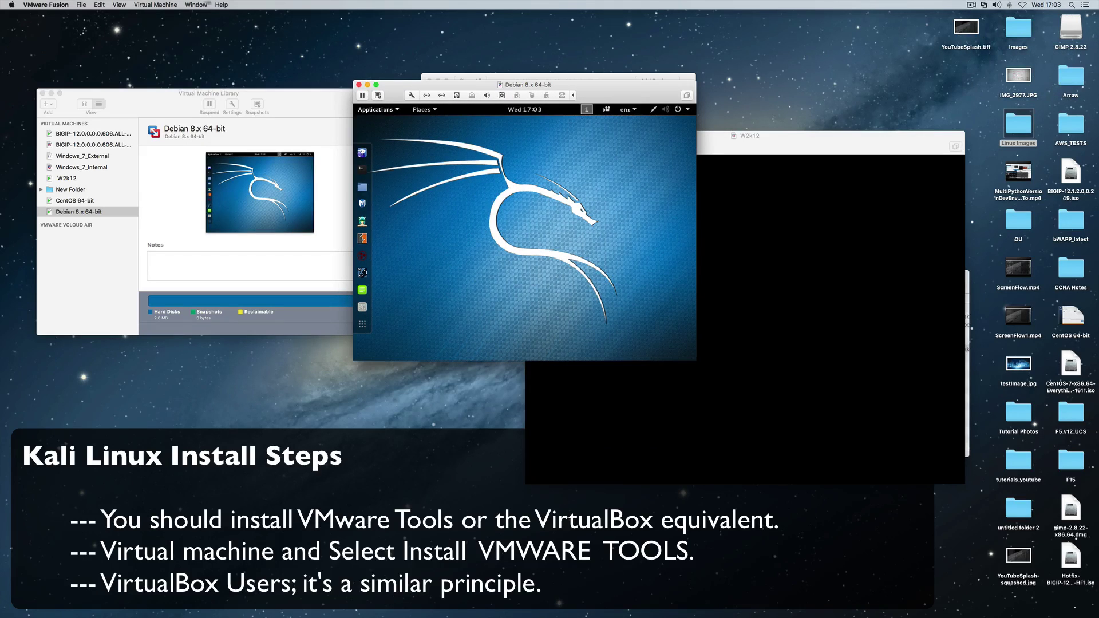
{"action": "left_click", "coordinate": [155, 5]}
{"action": "left_click", "coordinate": [171, 152]}
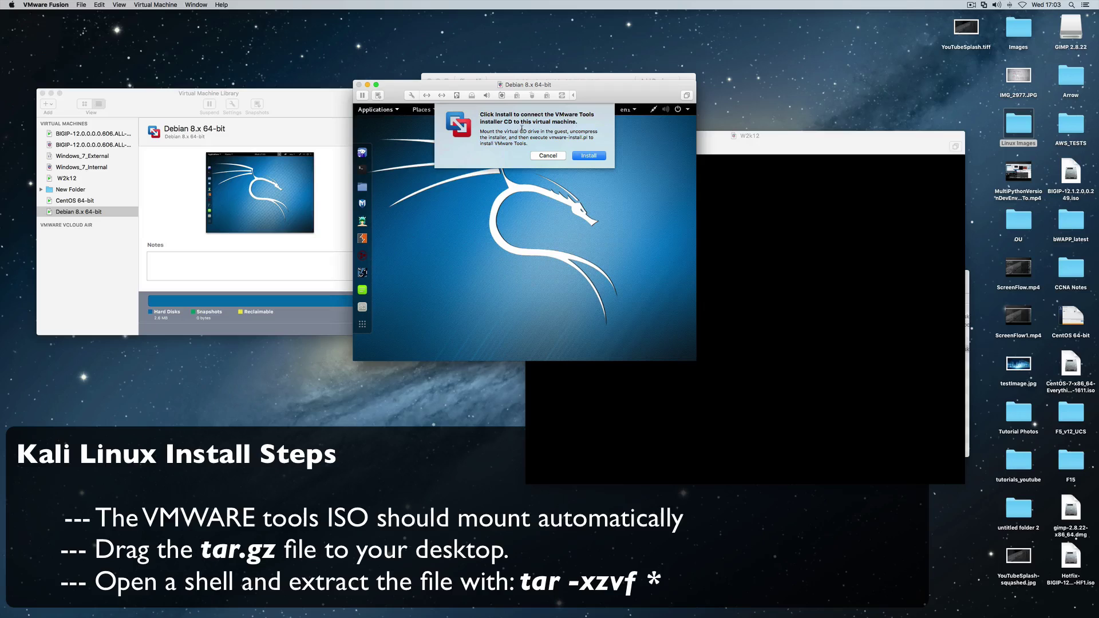
{"action": "left_click", "coordinate": [594, 156]}
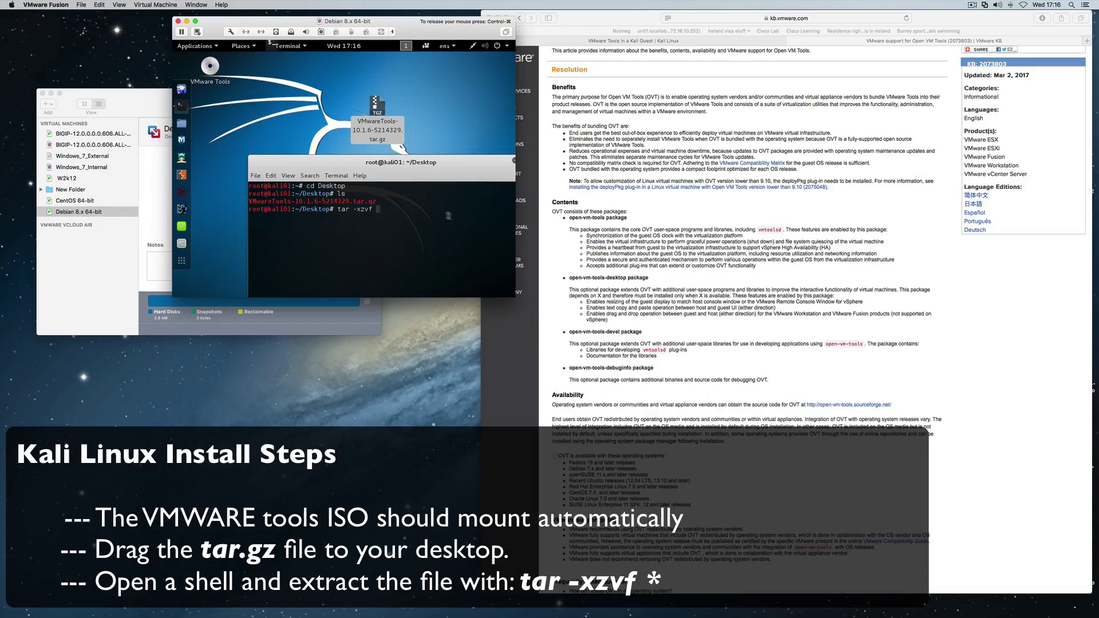
{"action": "type", "text": "VM"}
{"action": "key", "text": "Tab"}
{"action": "key", "text": "Return"}
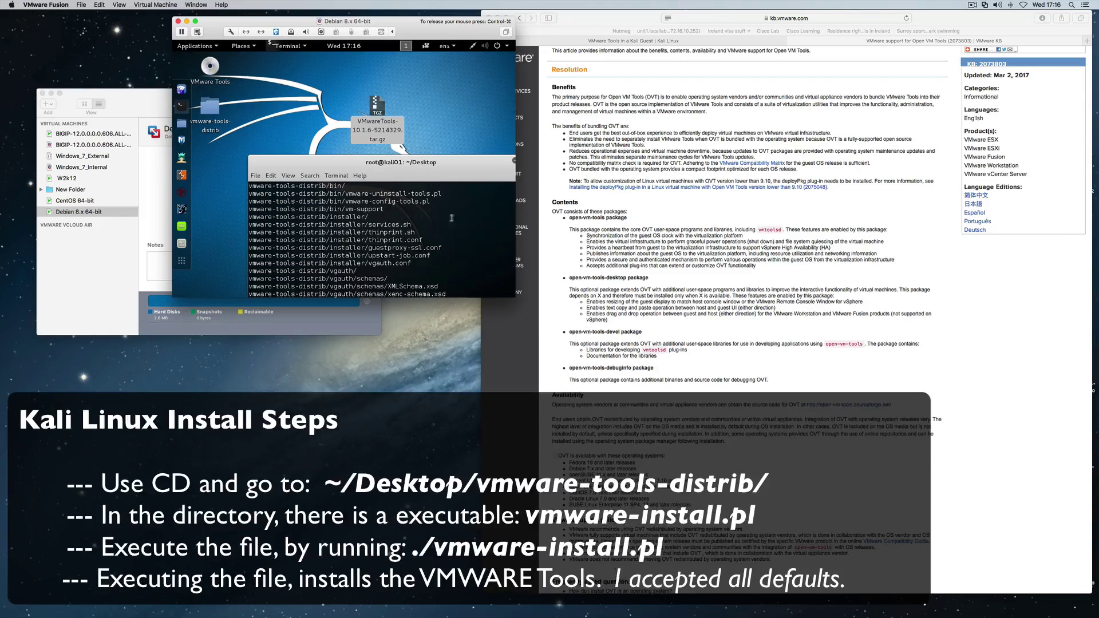
Enter the vmware-tools-distrib folder and list its contents, including vmware-install.pl
{"action": "left_click_drag", "start_coordinate": [395, 166], "coordinate": [387, 96]}
{"action": "type", "text": "cd vmware"}
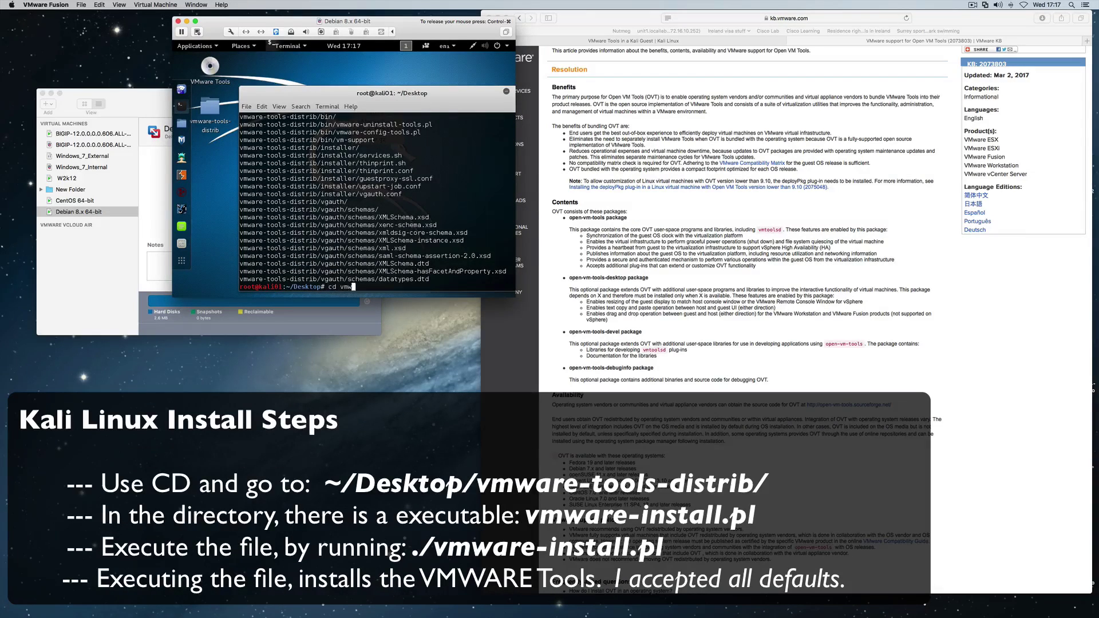
{"action": "key", "text": "Tab"}
{"action": "key", "text": "Return"}
{"action": "type", "text": "ls"}
{"action": "key", "text": "Return"}
{"action": "key", "text": "Return"}
{"action": "key", "text": "Return"}
{"action": "key", "text": "Return"}
{"action": "key", "text": "Return"}
{"action": "key", "text": "Return"}
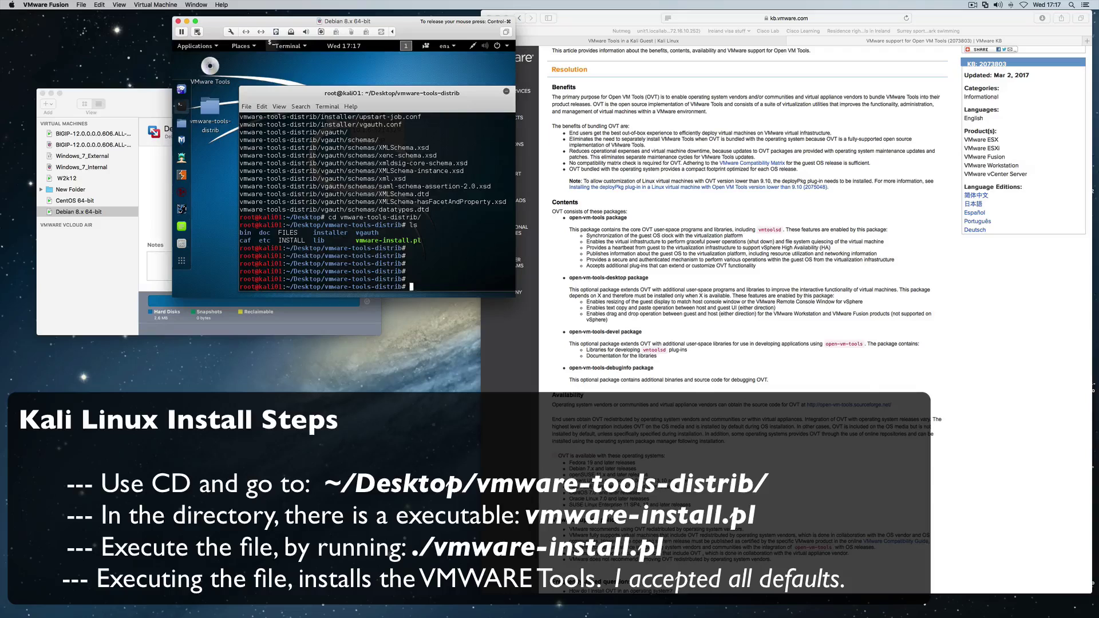
{"action": "type", "text": "ls -lah vmware-install.pl"}
{"action": "key", "text": "Return"}
{"action": "key", "text": "Return"}
{"action": "key", "text": "Return"}
Run ./vmware-install.pl, accepting default directories, configuration, shared folders, kernel modules, vgauth and caf
{"action": "key", "text": "Return"}
{"action": "key", "text": "Return"}
{"action": "key", "text": "Return"}
{"action": "type", "text": "./vmware-install.pl"}
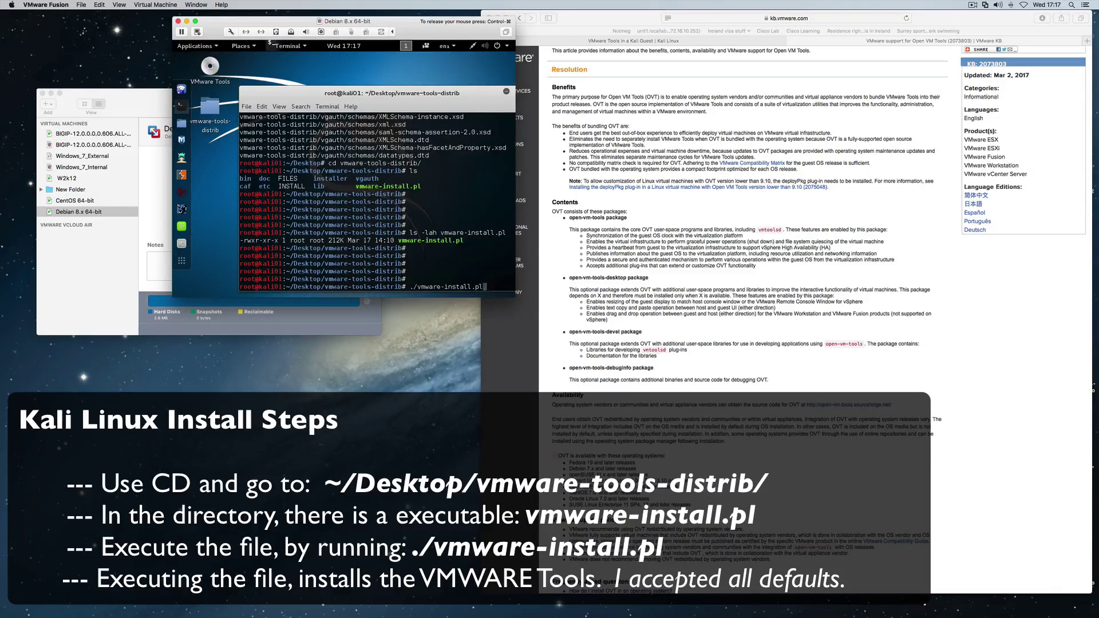
{"action": "key", "text": "Return"}
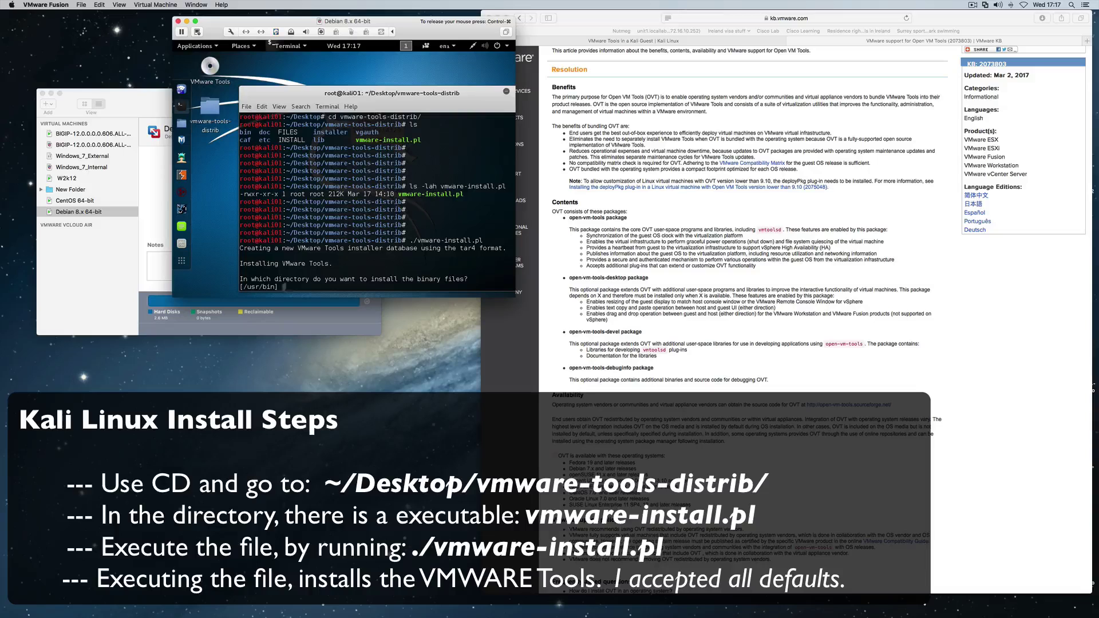
{"action": "key", "text": "Return"}
{"action": "left_click_drag", "start_coordinate": [427, 98], "coordinate": [387, 81]}
{"action": "key", "text": "Return"}
{"action": "key", "text": "Return"}
{"action": "key", "text": "Return"}
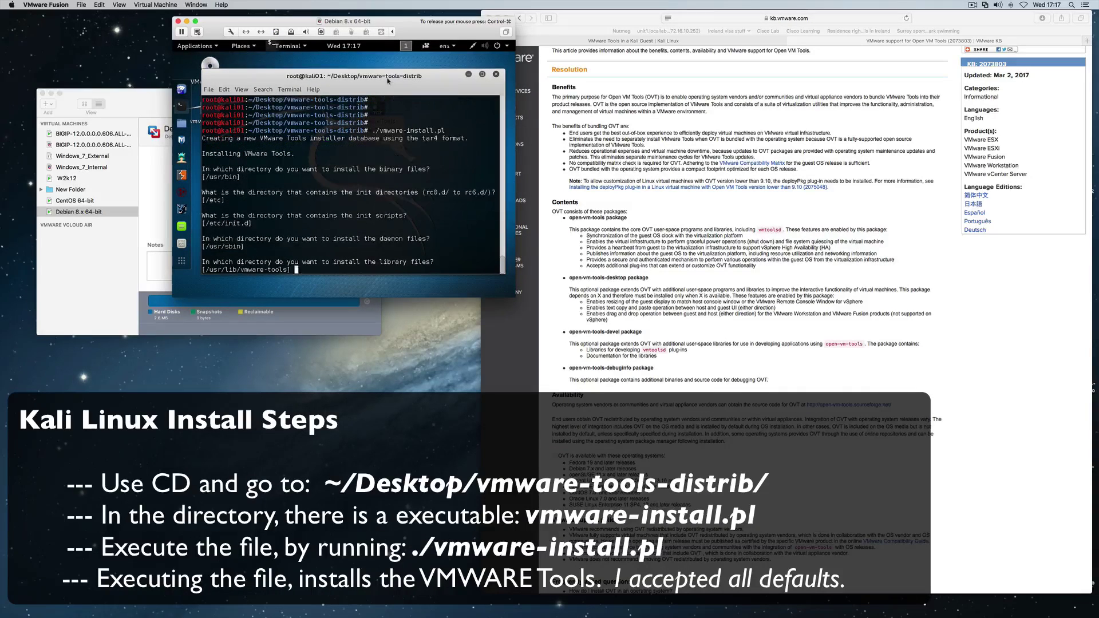
{"action": "key", "text": "Return"}
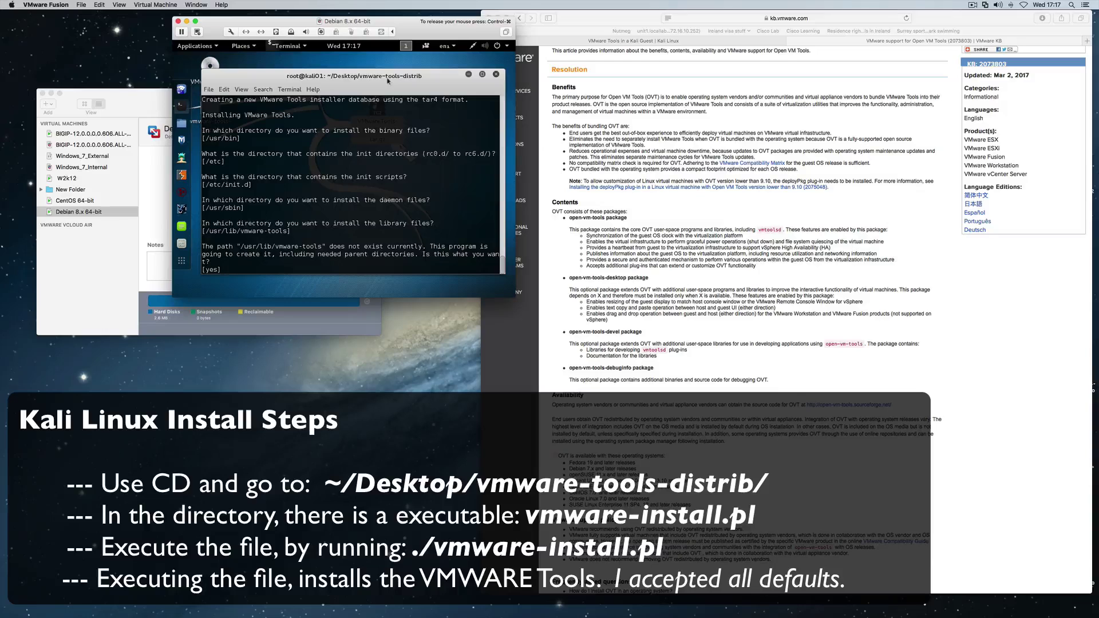
{"action": "key", "text": "Return"}
{"action": "key", "text": "Return"}
{"action": "key", "text": "Return"}
{"action": "key", "text": "Return"}
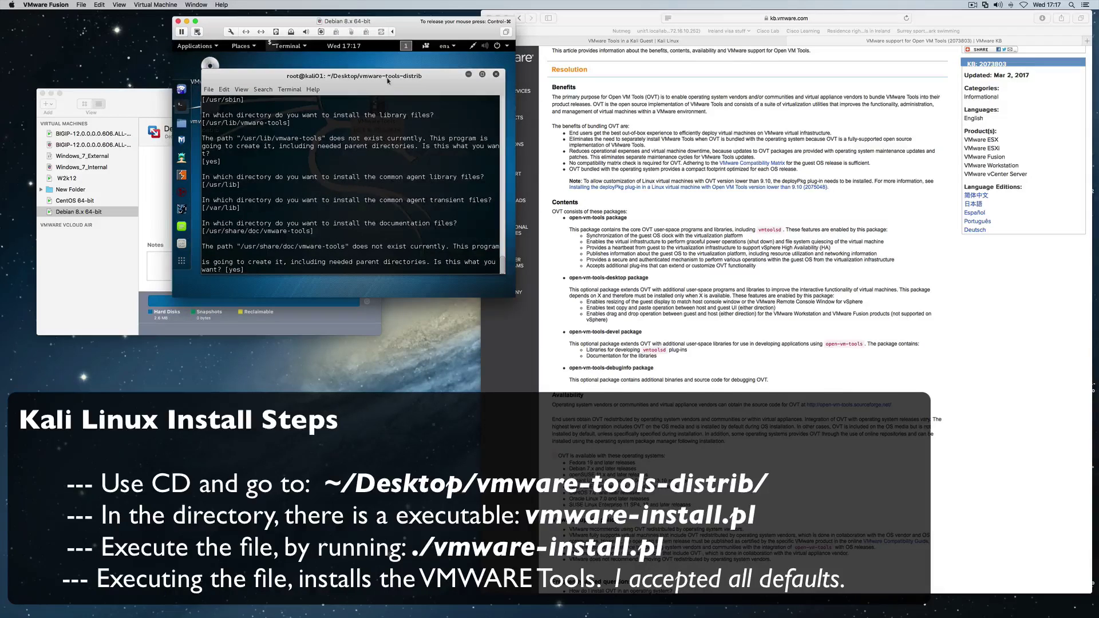
{"action": "key", "text": "Return"}
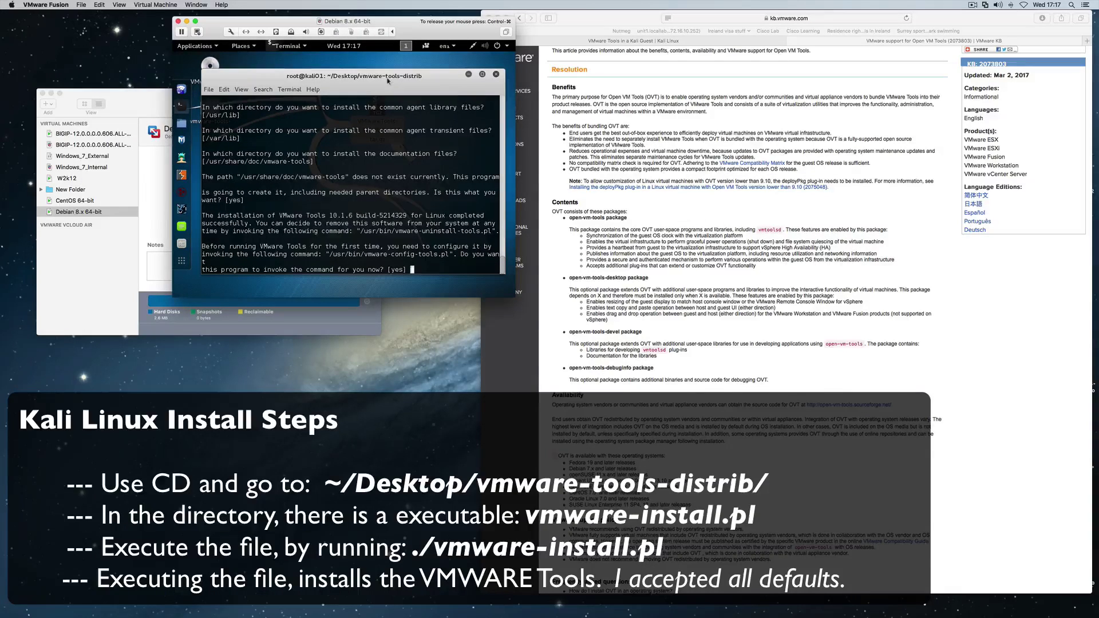
{"action": "key", "text": "Return"}
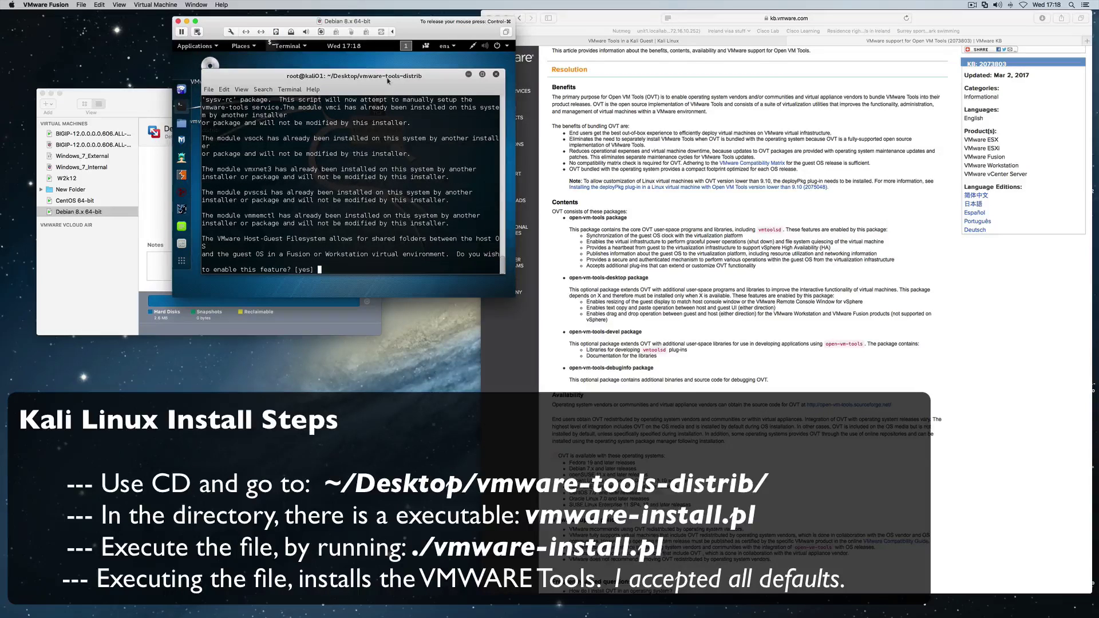
{"action": "key", "text": "Return"}
{"action": "key", "text": "Return"}
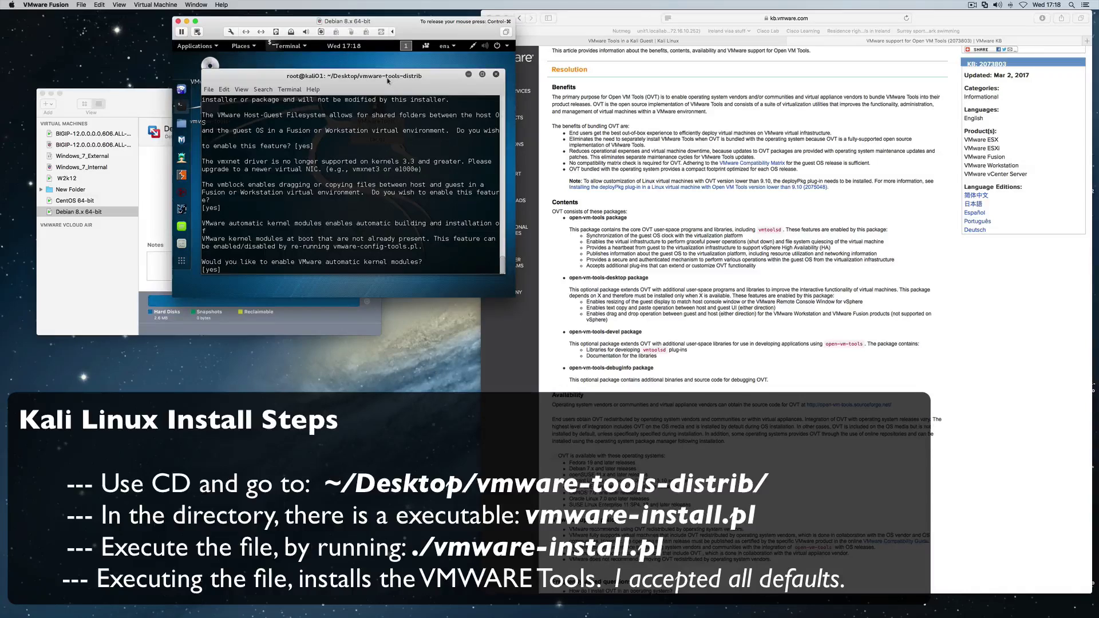
{"action": "key", "text": "Return"}
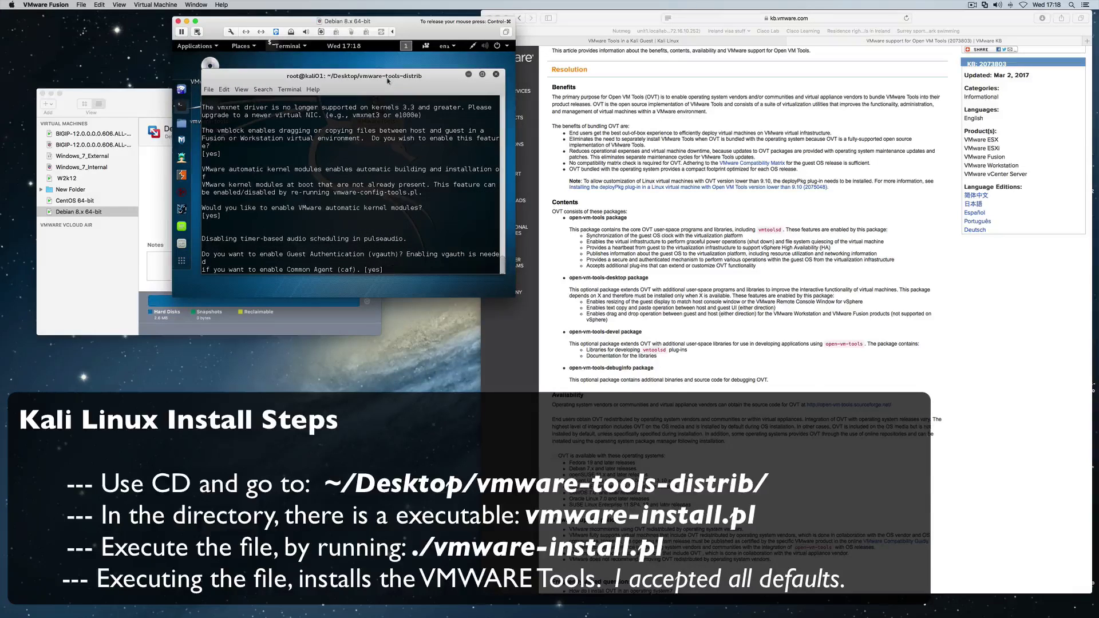
{"action": "key", "text": "Return"}
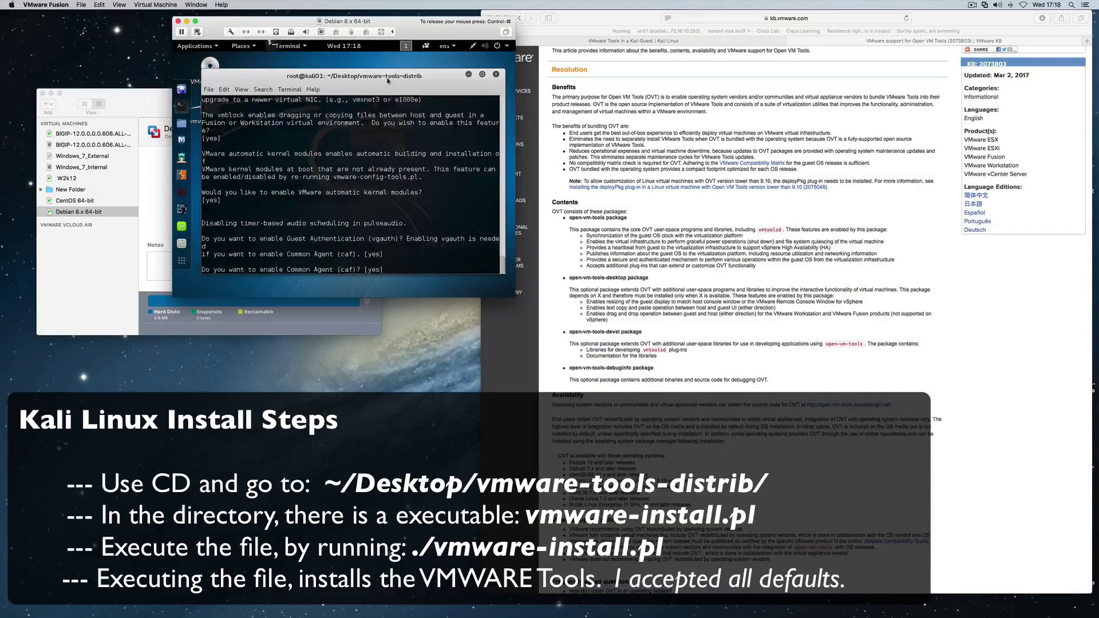
{"action": "key", "text": "Return"}
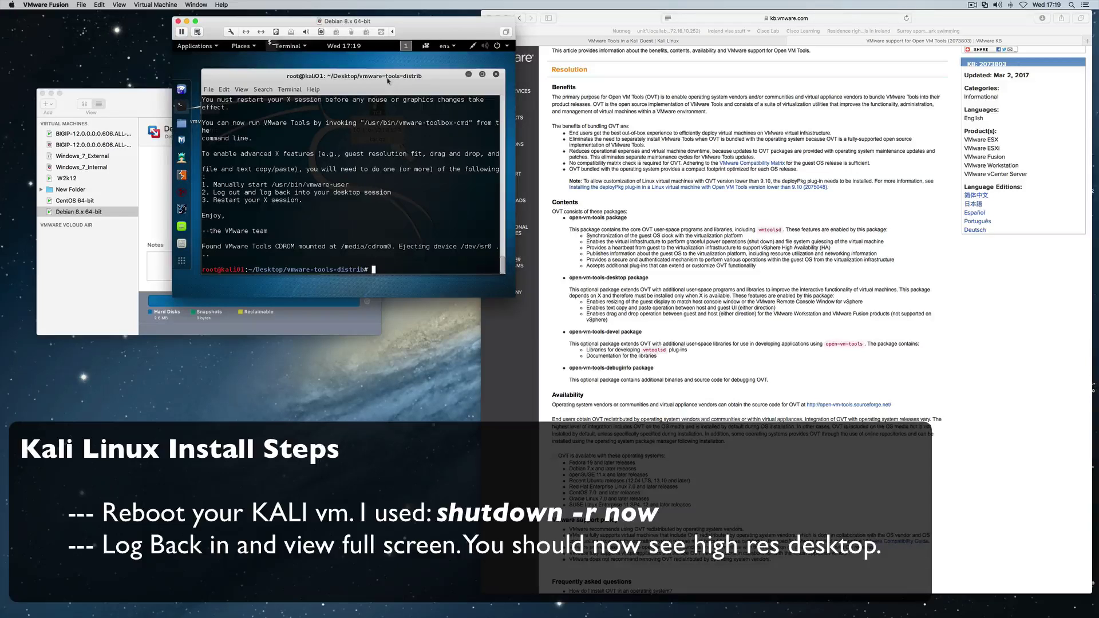
Reboot with shutdown -r, boot the default Kali entry, sign in as root, and go full screen
{"action": "type", "text": "shutdown -r not"}
{"action": "key", "text": "Return"}
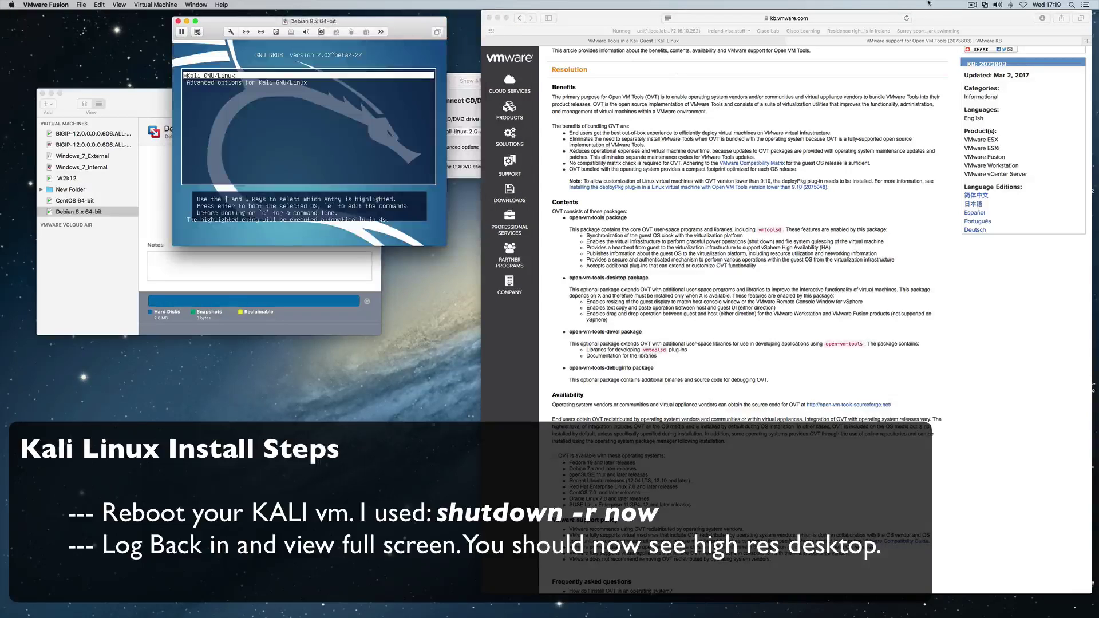
{"action": "key", "text": "Return"}
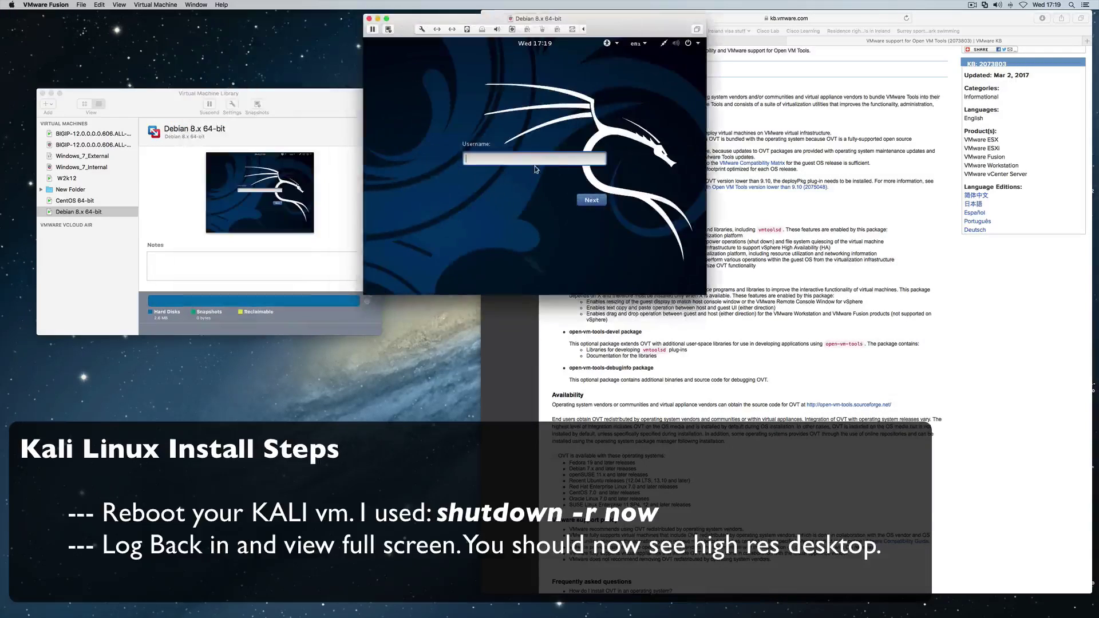
{"action": "type", "text": "root"}
{"action": "key", "text": "Return"}
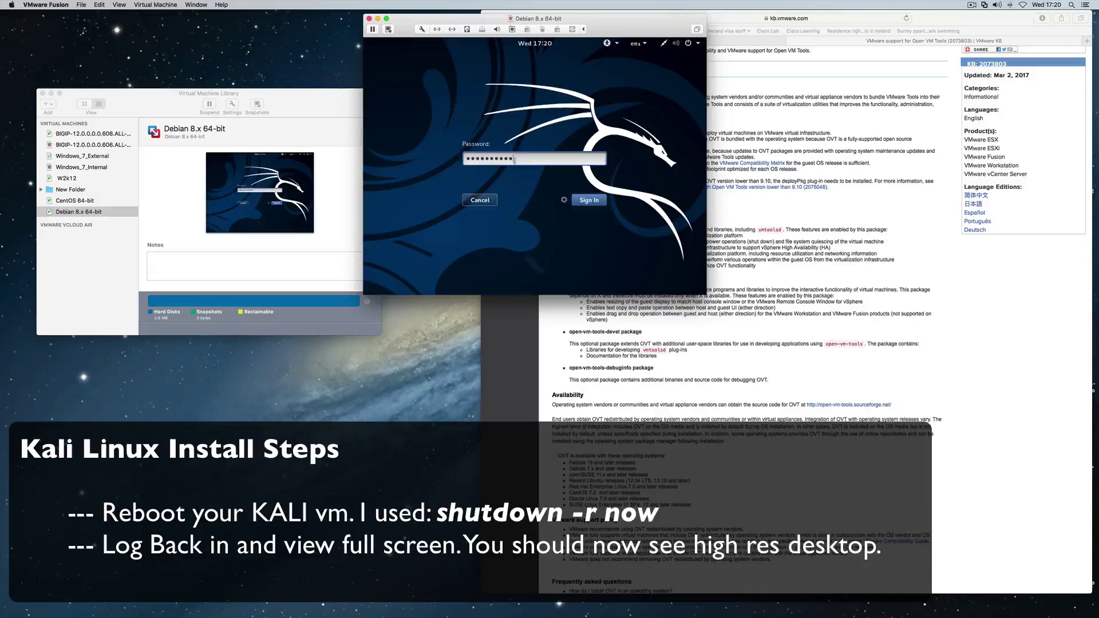
{"action": "key", "text": "Return"}
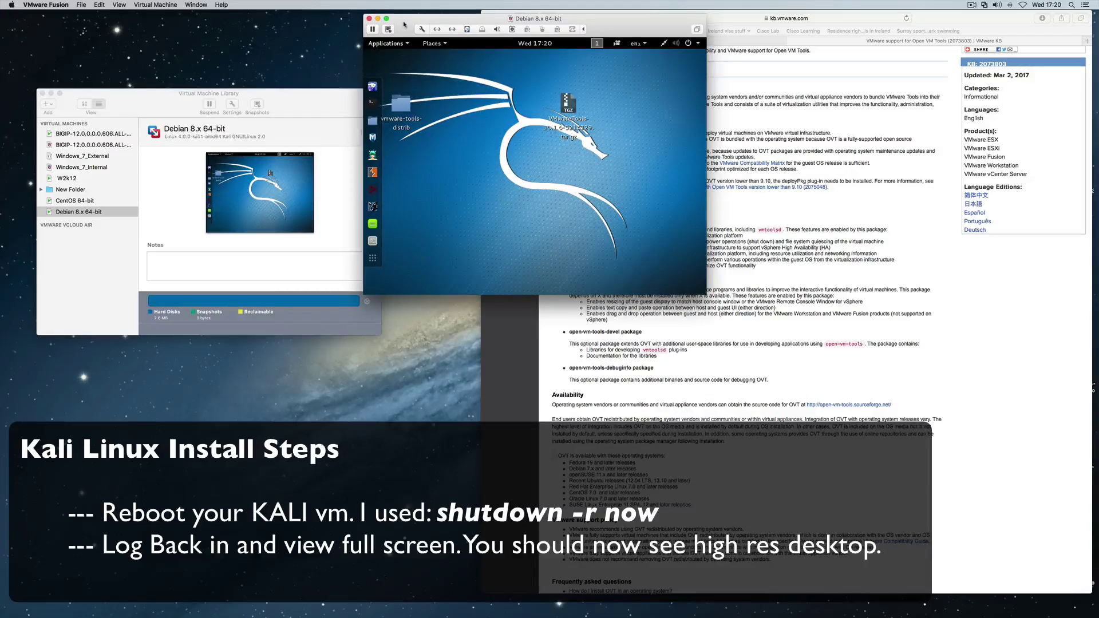
{"action": "key", "text": "ctrl+super+f"}
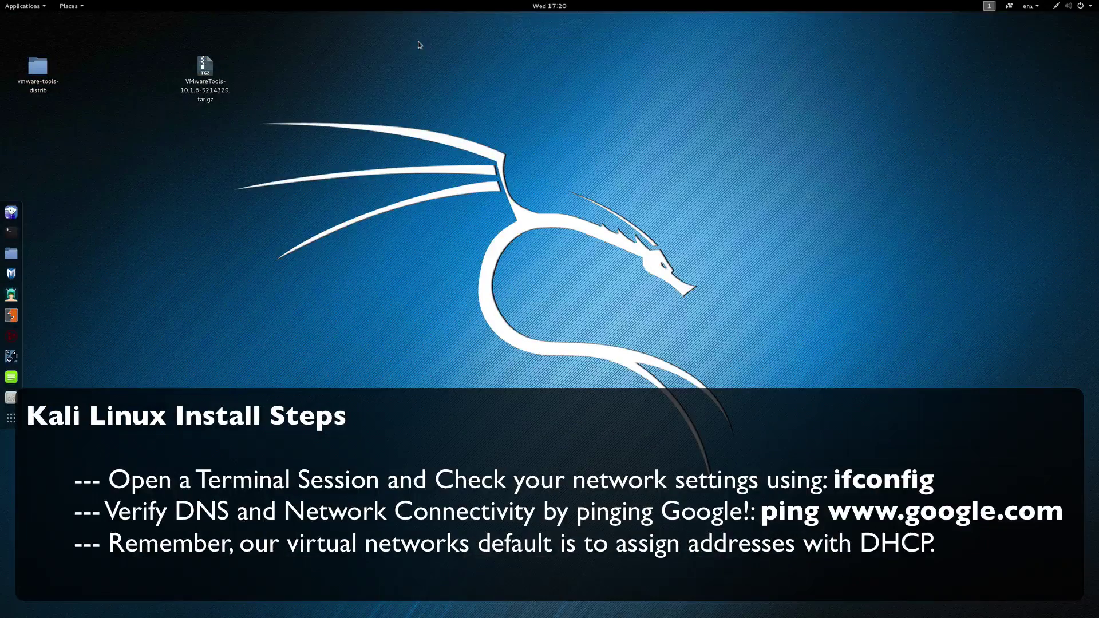
{"action": "left_click", "coordinate": [11, 231]}
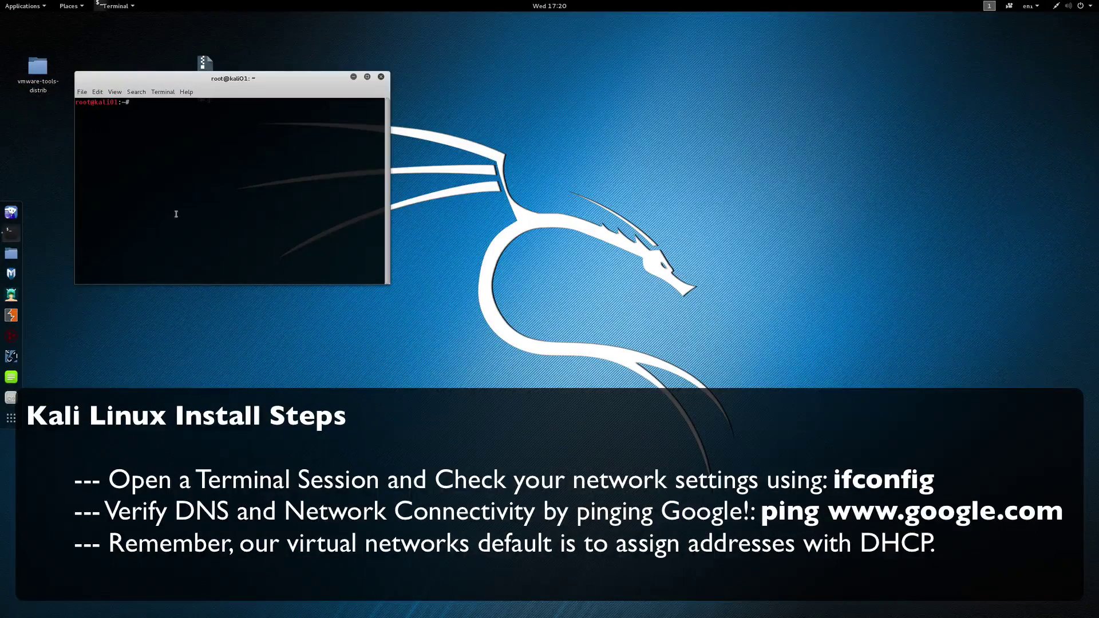
{"action": "type", "text": "ifconfig"}
{"action": "key", "text": "Return"}
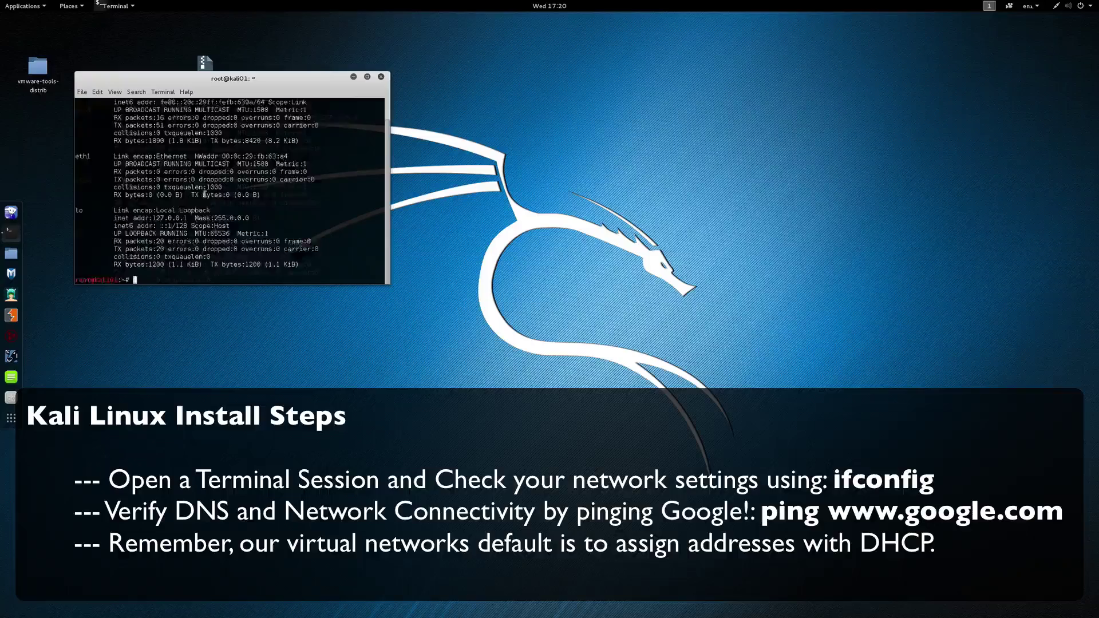
{"action": "type", "text": "ping www.goo"}
{"action": "type", "text": "gle.com"}
{"action": "key", "text": "Return"}
{"action": "key", "text": "ctrl+c"}
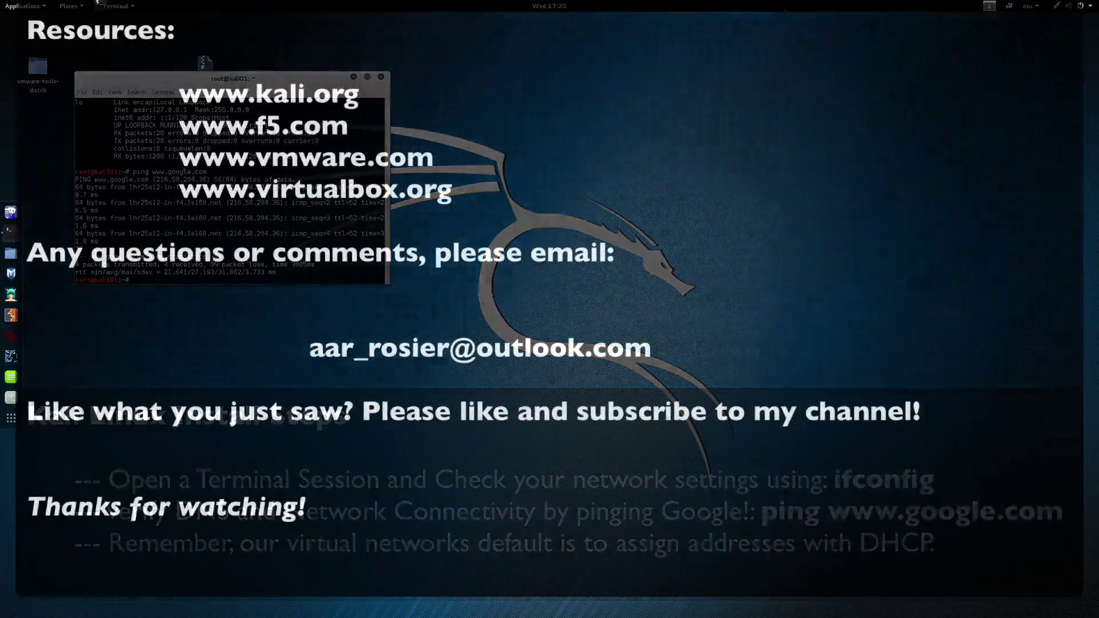
{"action": "left_click", "coordinate": [971, 5]}
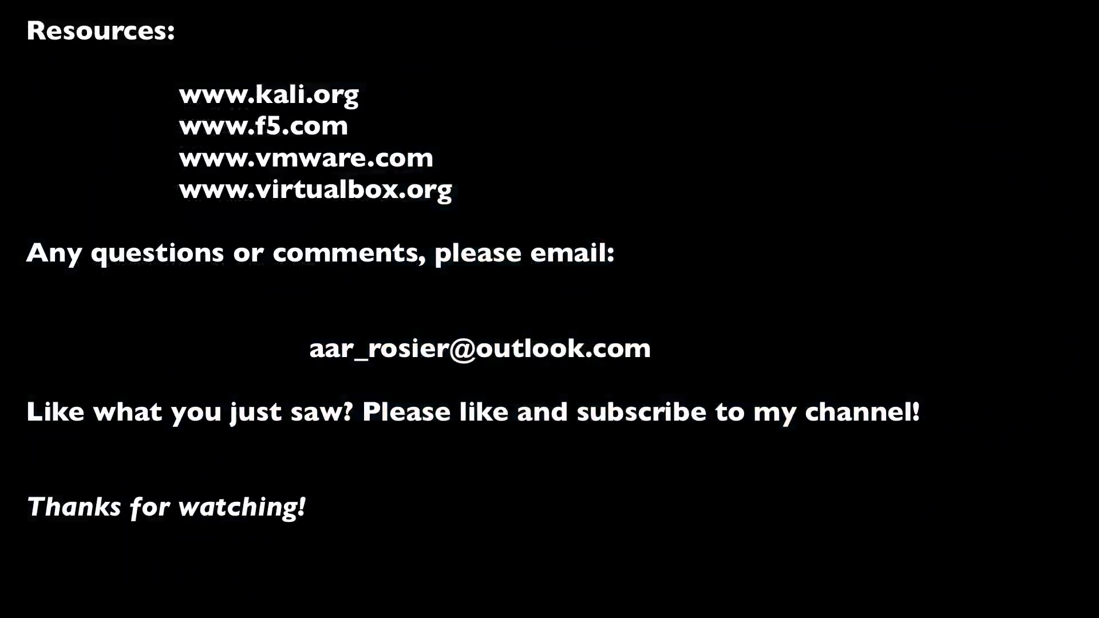